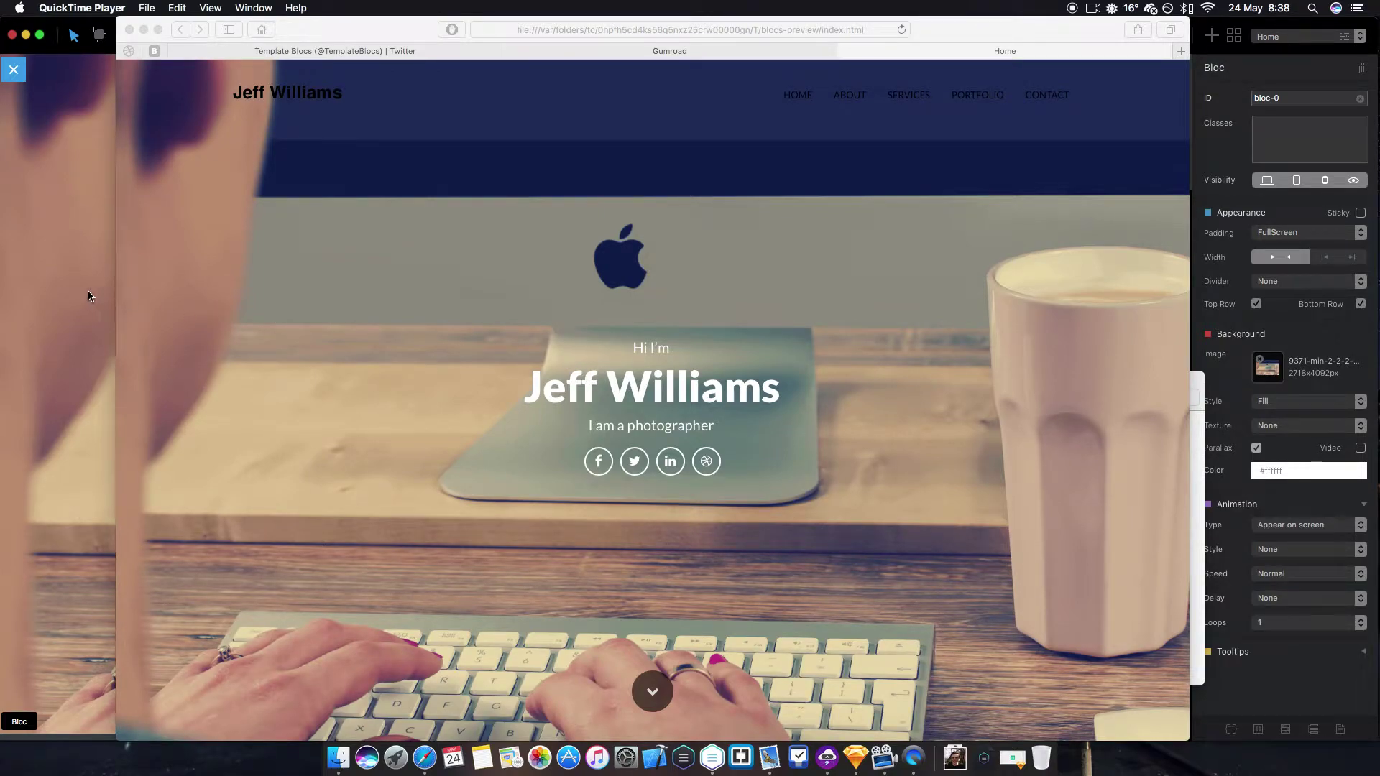
- Bring the Safari preview of the Jeff Williams portfolio forward at its hero banner
scroll(667, 253, down, 1)
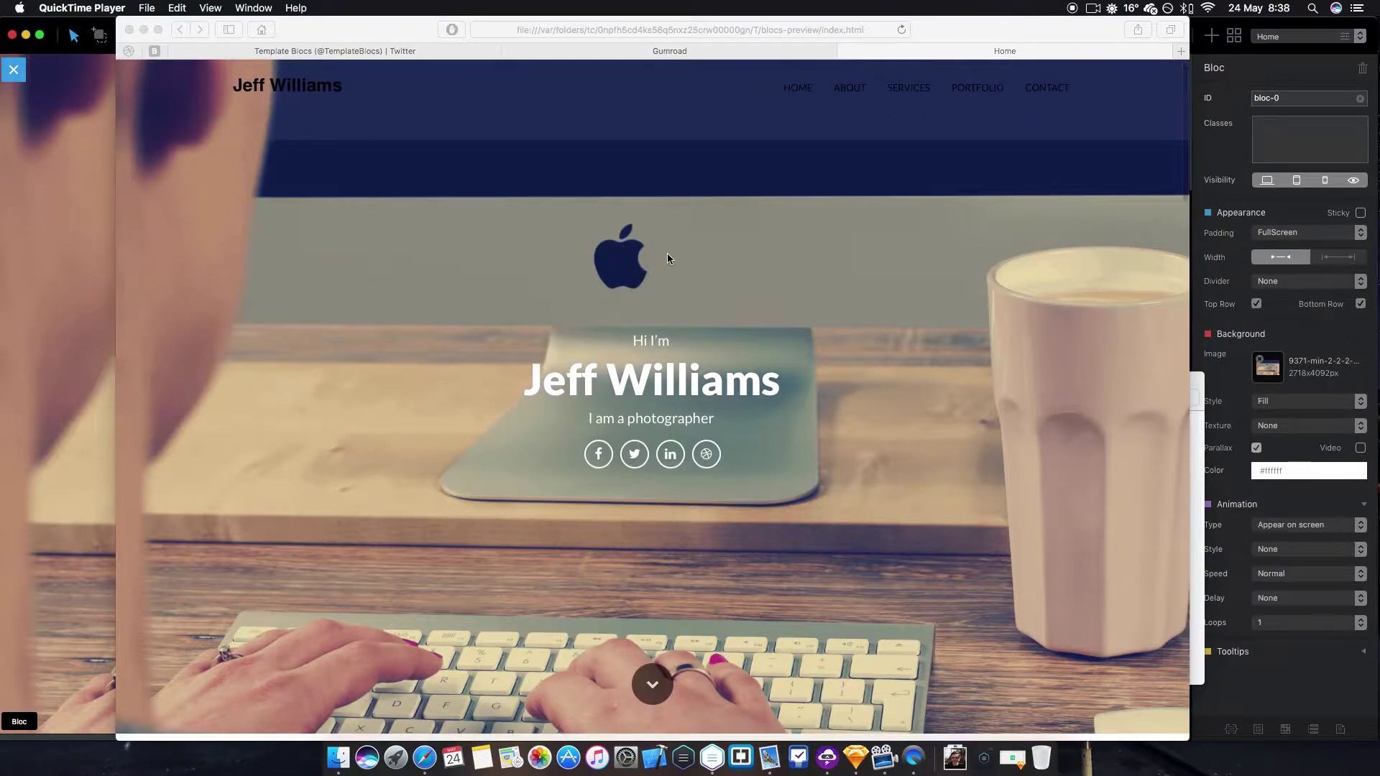
scroll(667, 253, up, 1)
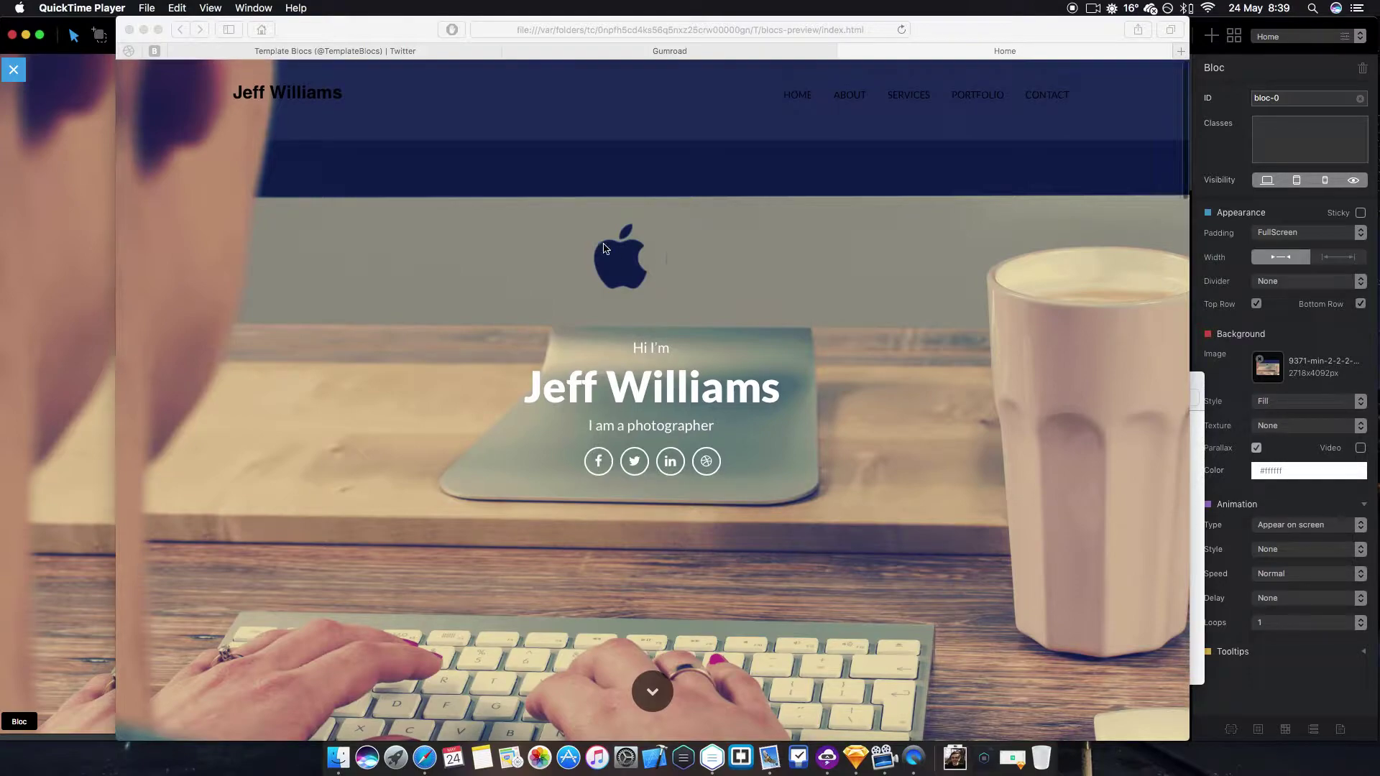
click(797, 99)
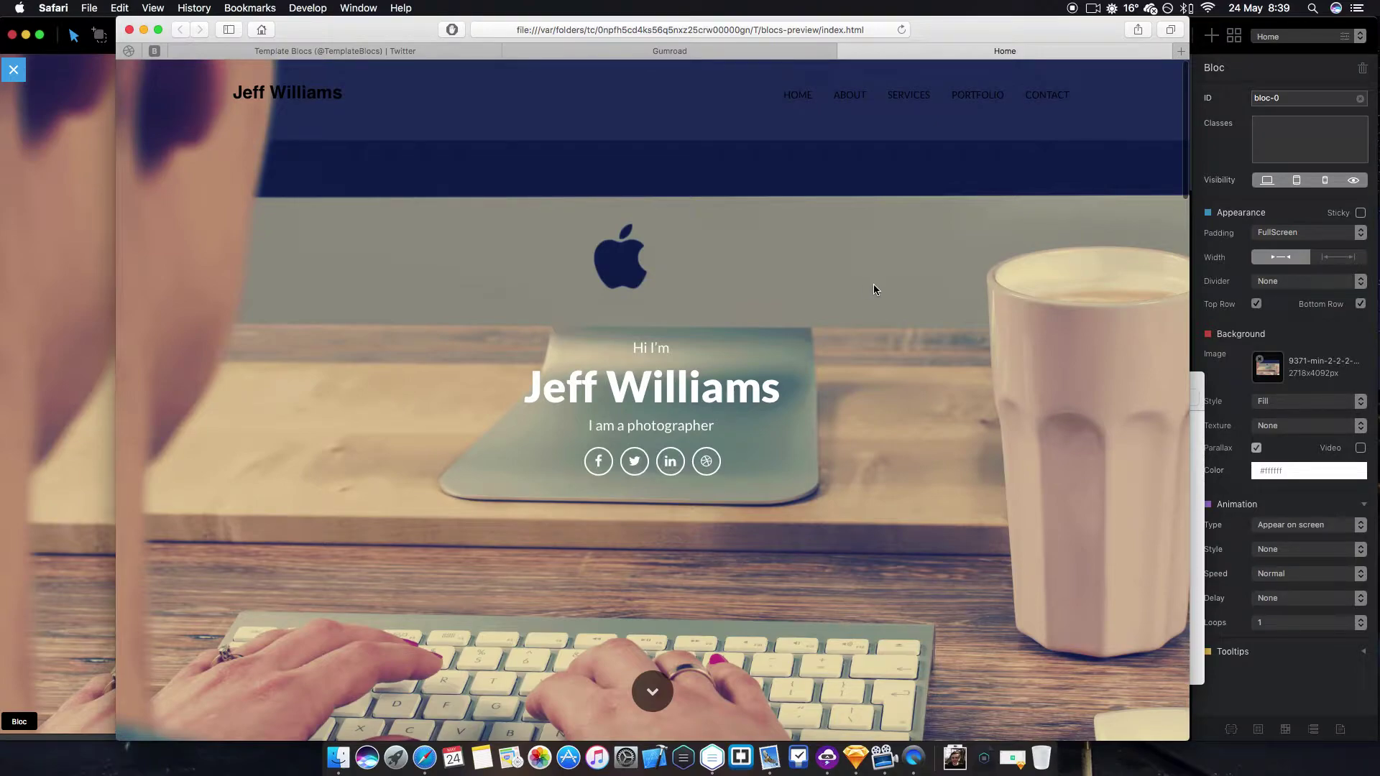
scroll(873, 283, down, 3)
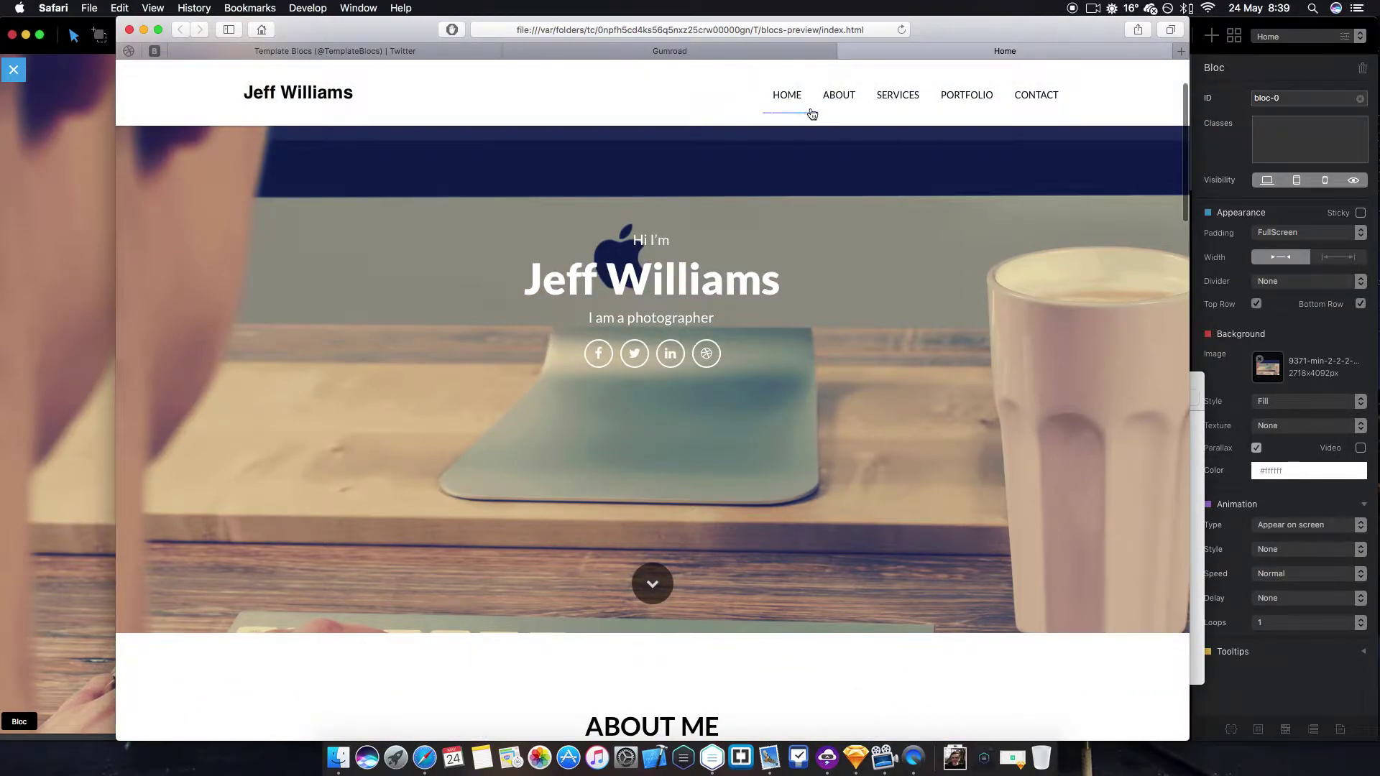
- Scroll the preview to About Me, with the profile photo, contact details and skill bars
scroll(847, 112, up, 1)
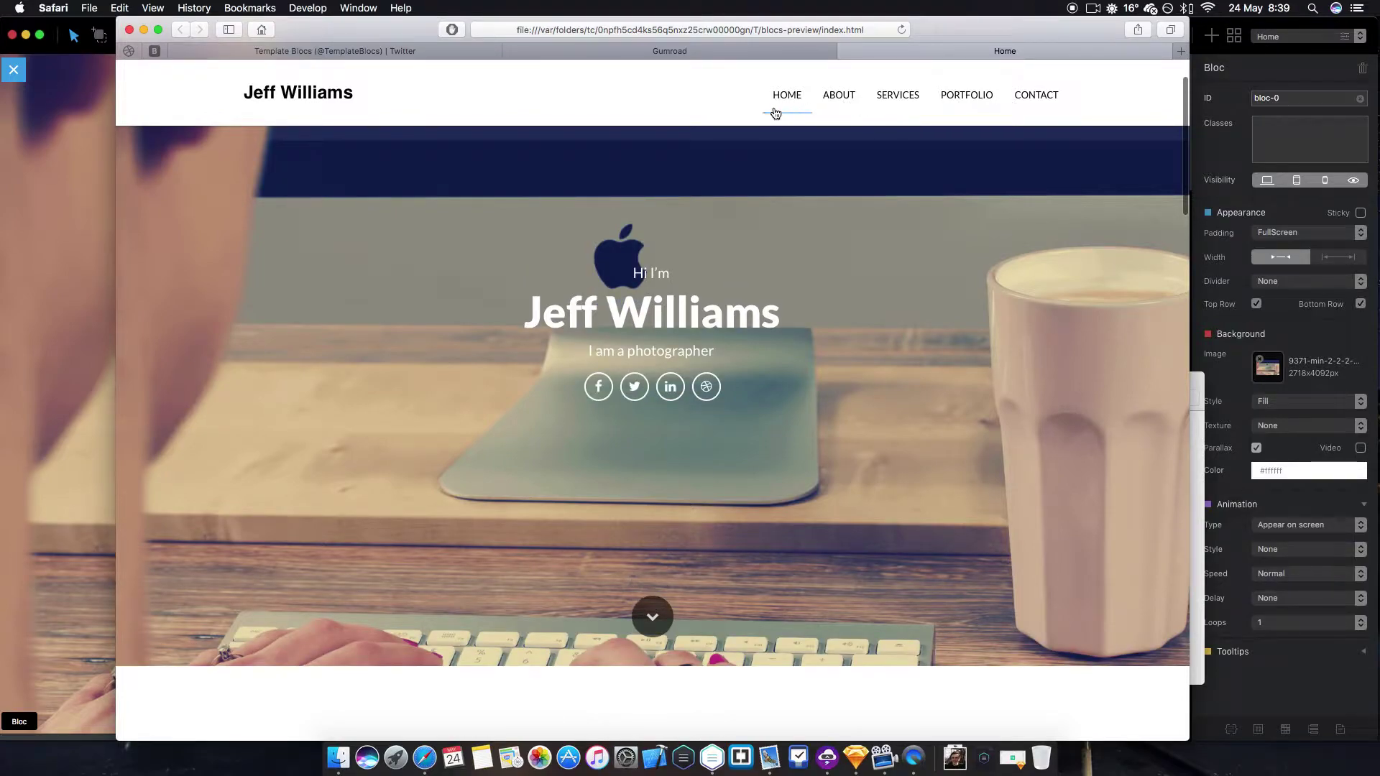
scroll(809, 261, down, 5)
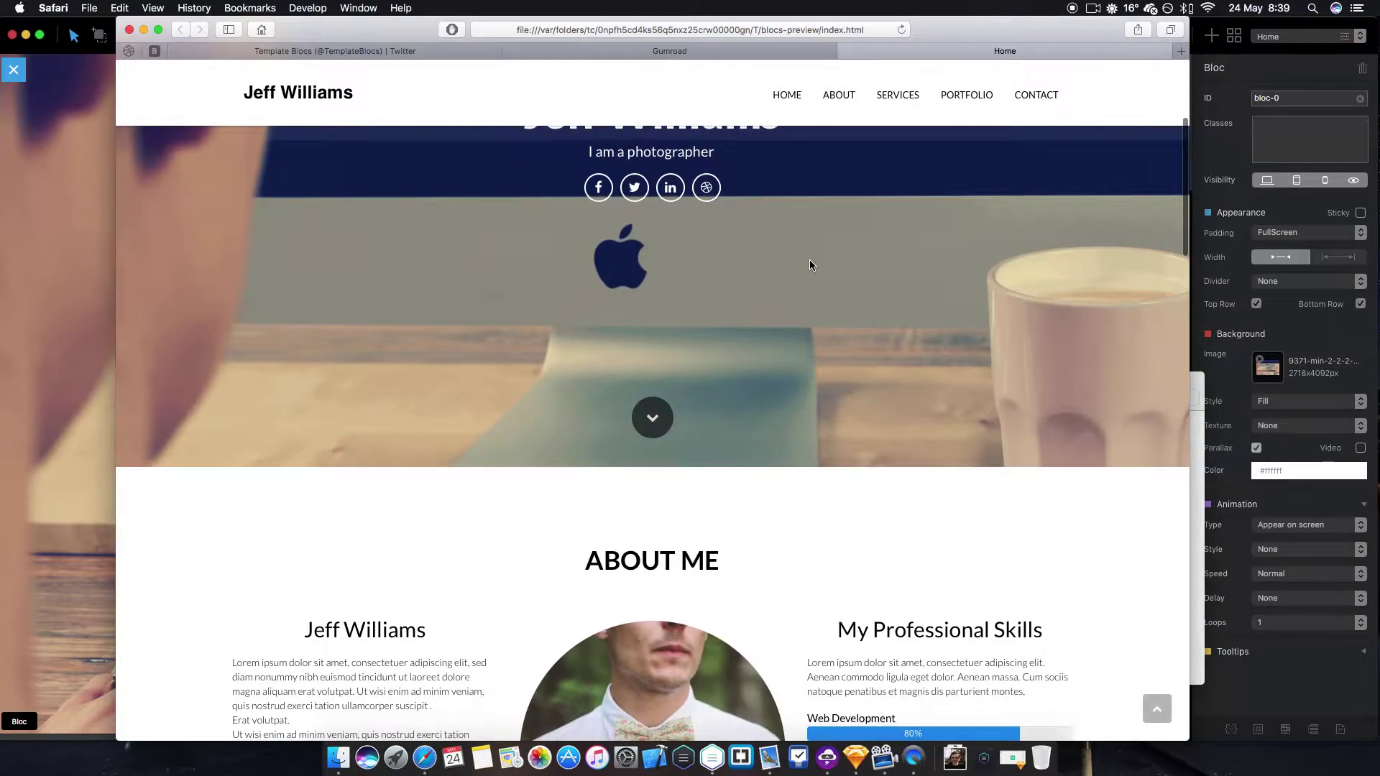
scroll(810, 265, up, 4)
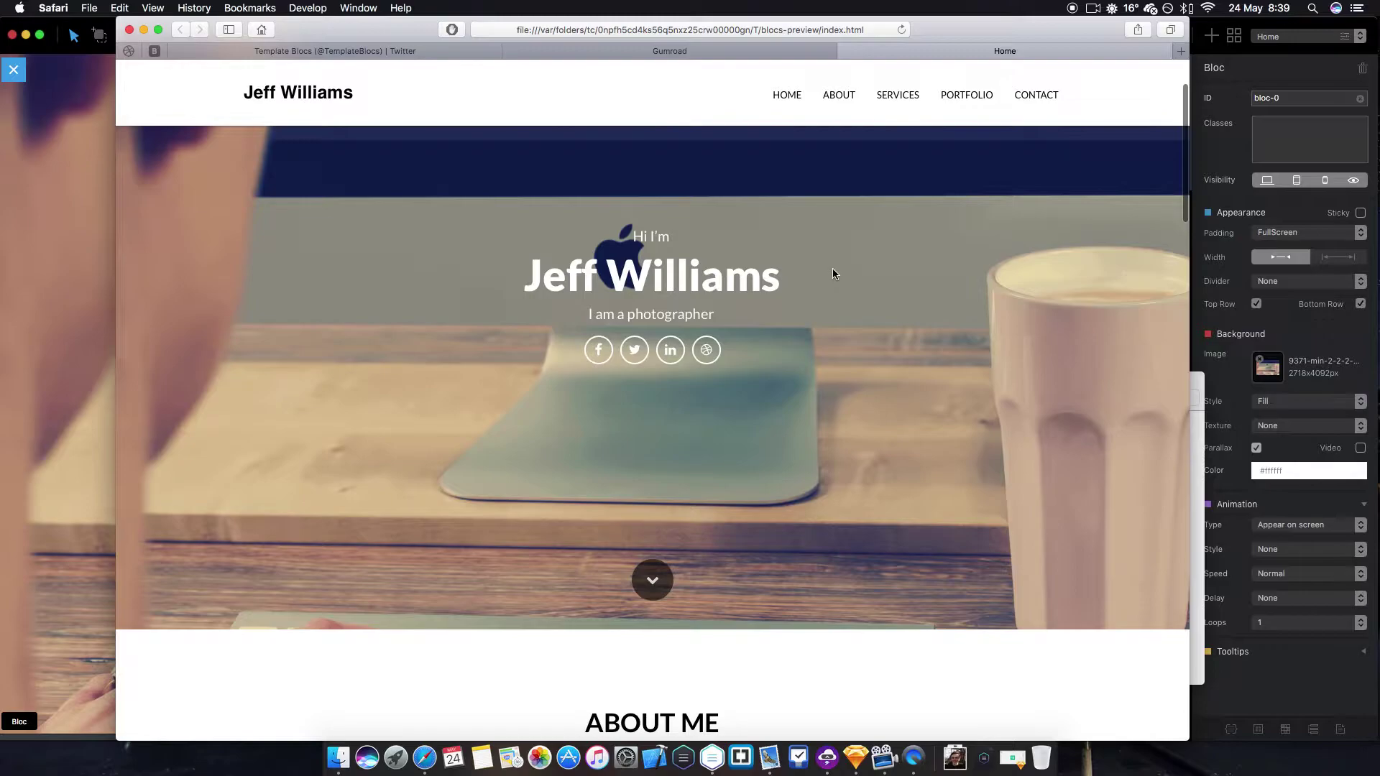
scroll(832, 271, down, 12)
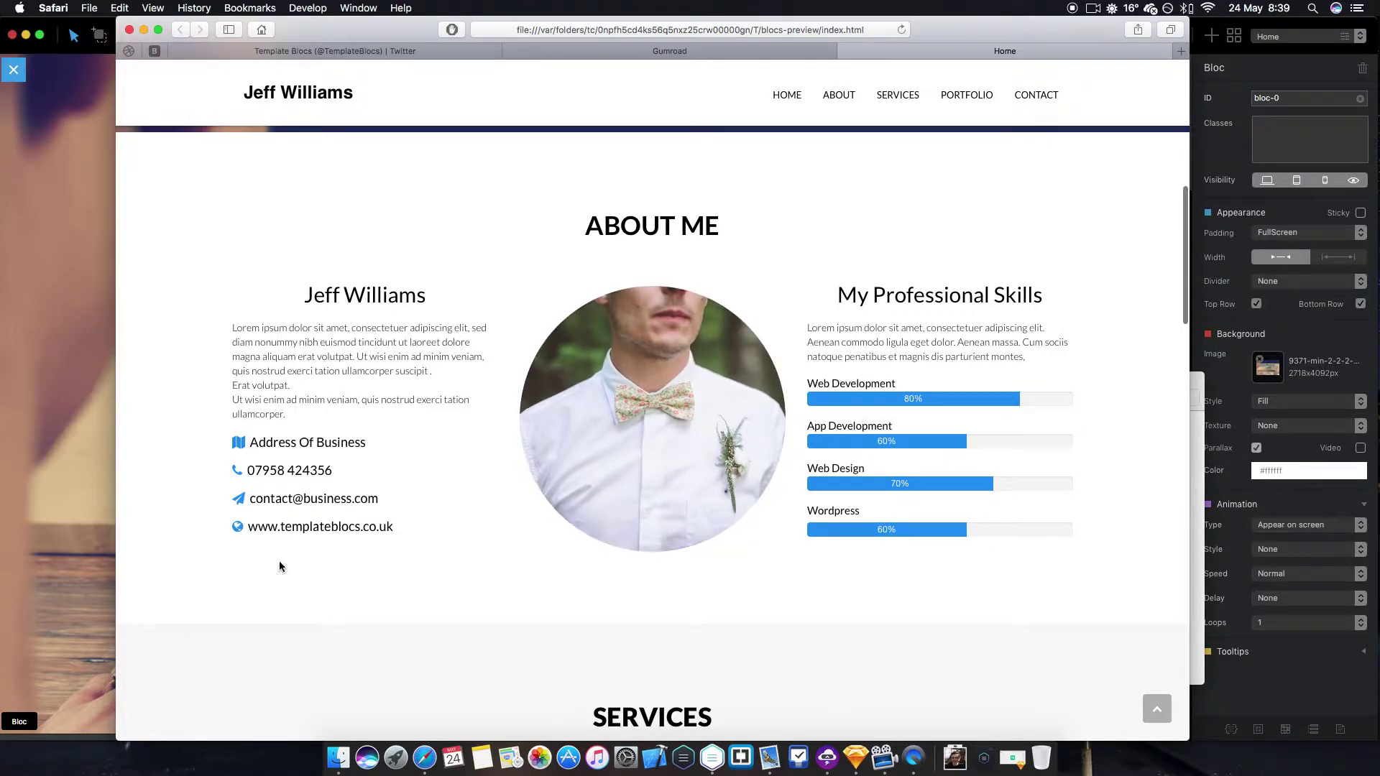
- Scroll into the Services section and highlight the Responsive Design heading
scroll(622, 352, down, 5)
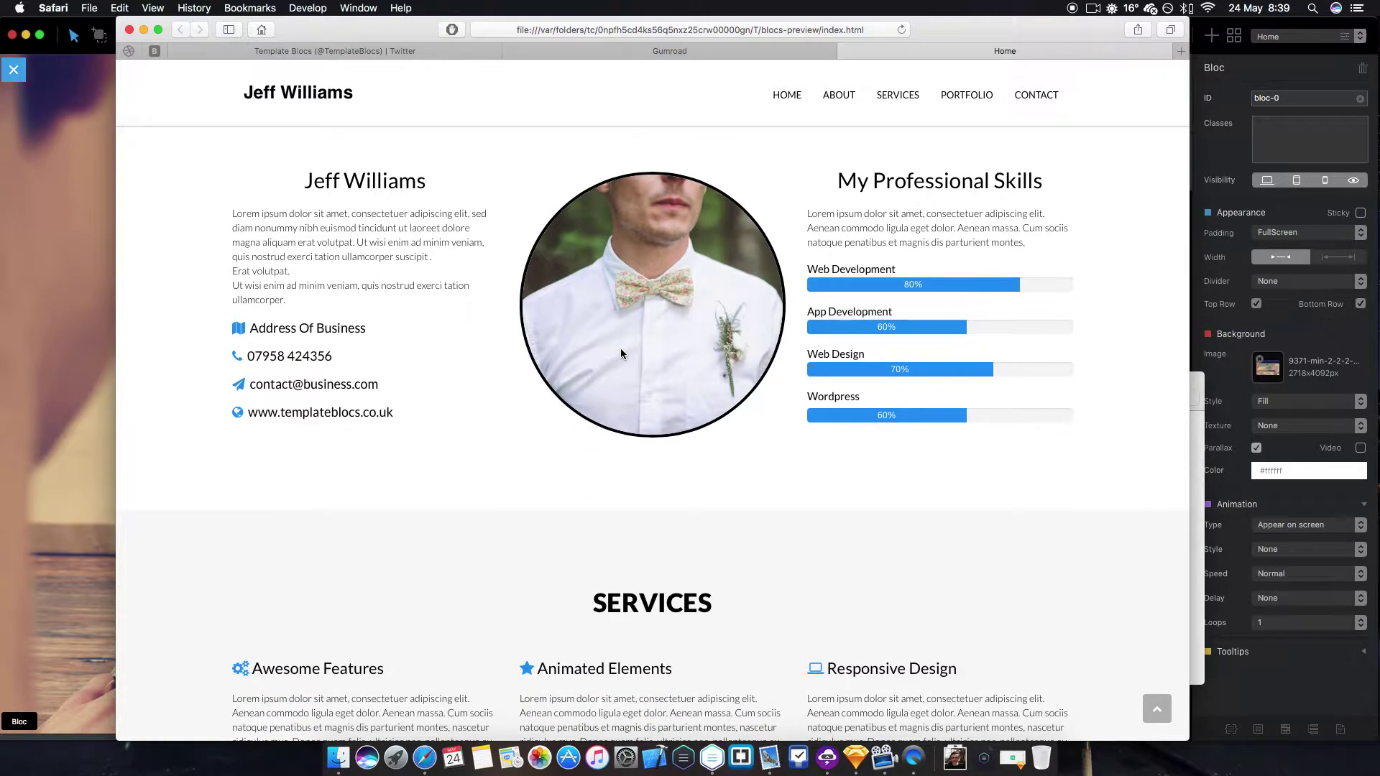
scroll(621, 352, down, 2)
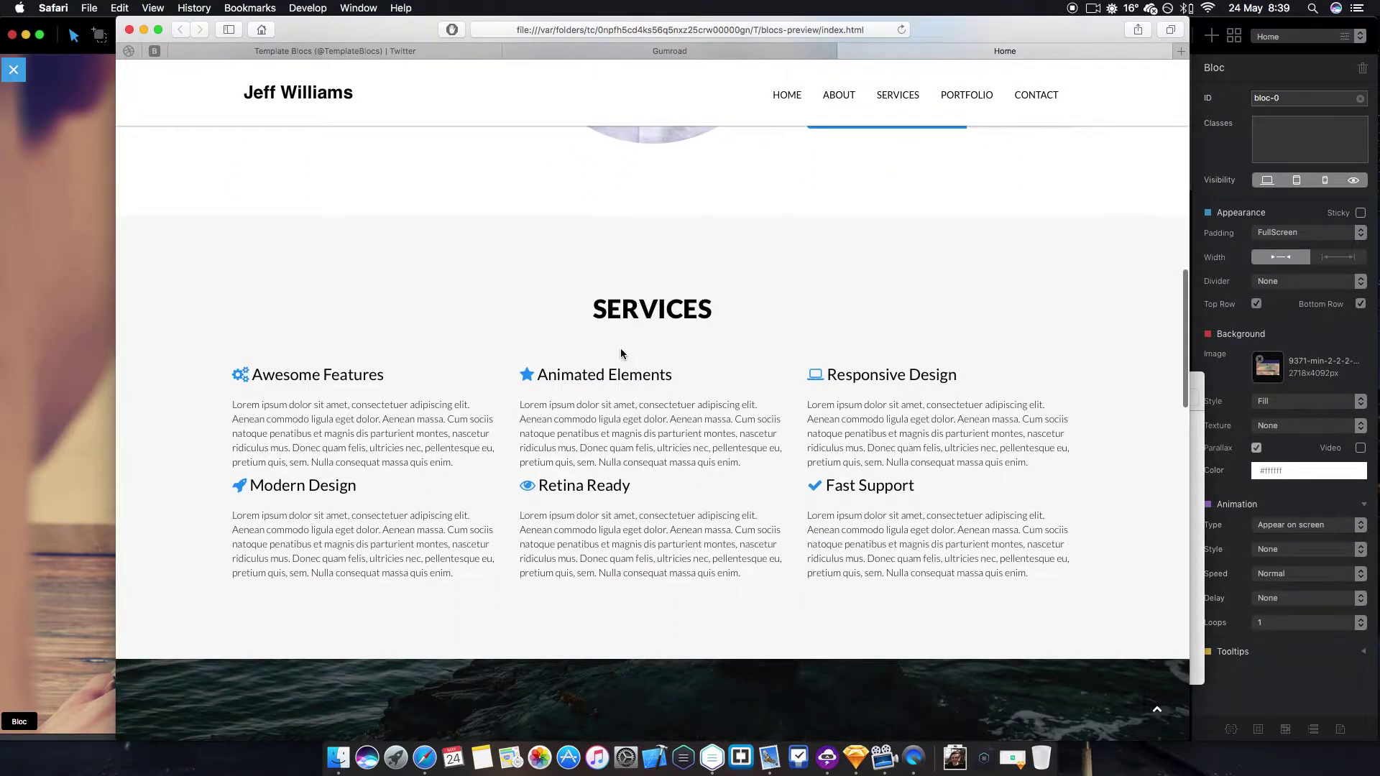
scroll(348, 506, down, 1)
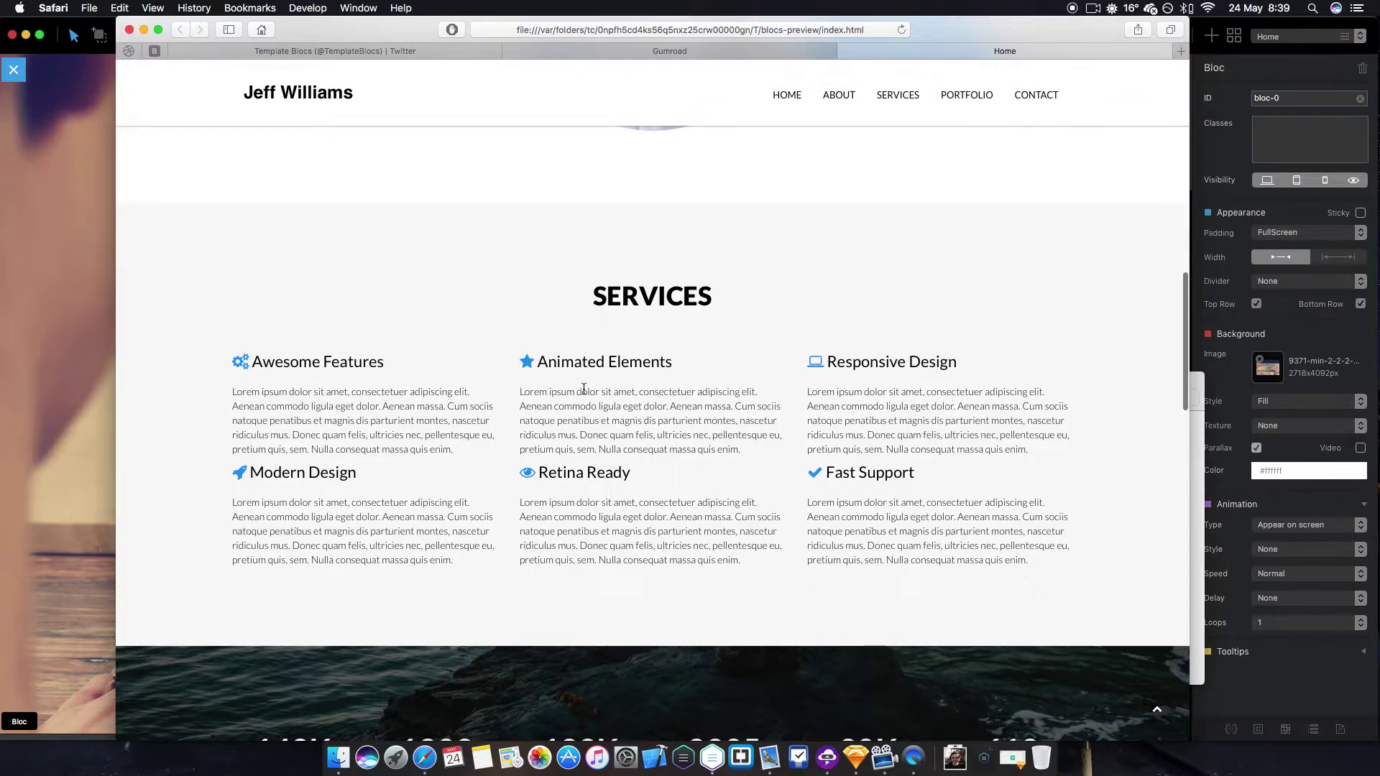
drag(851, 366, 949, 371)
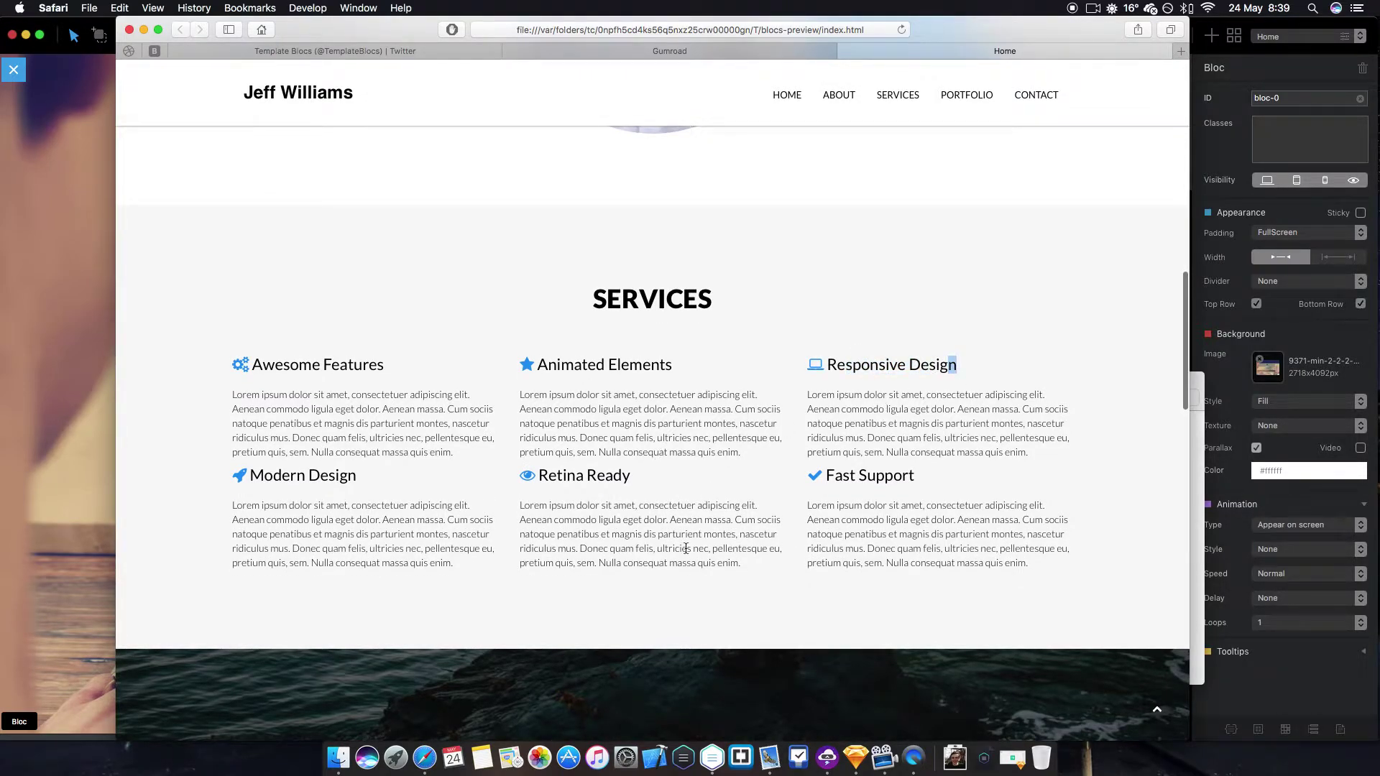
- Select and deselect text in the stats band (148K users, 1289 tweets), then reach the Portfolio grid
scroll(458, 535, down, 5)
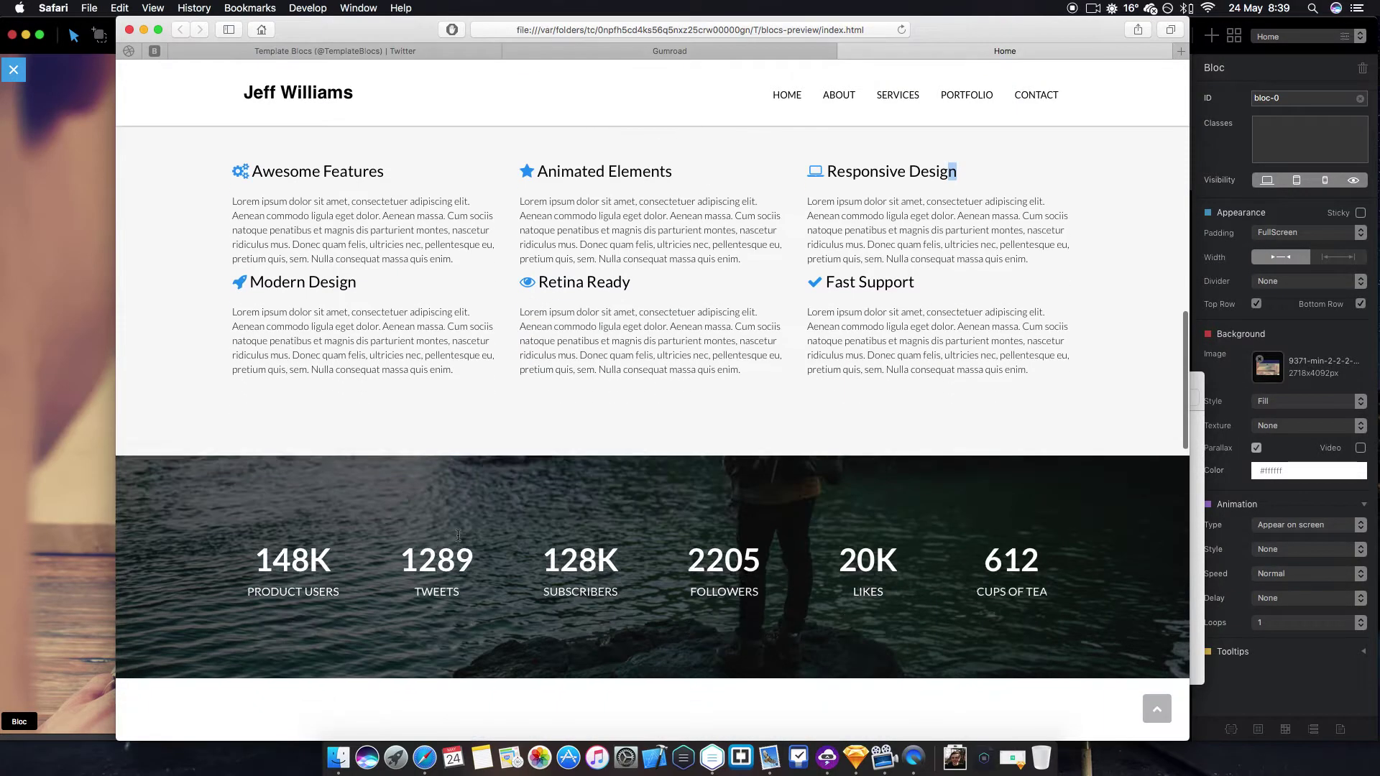
scroll(469, 518, down, 4)
scroll(469, 519, down, 1)
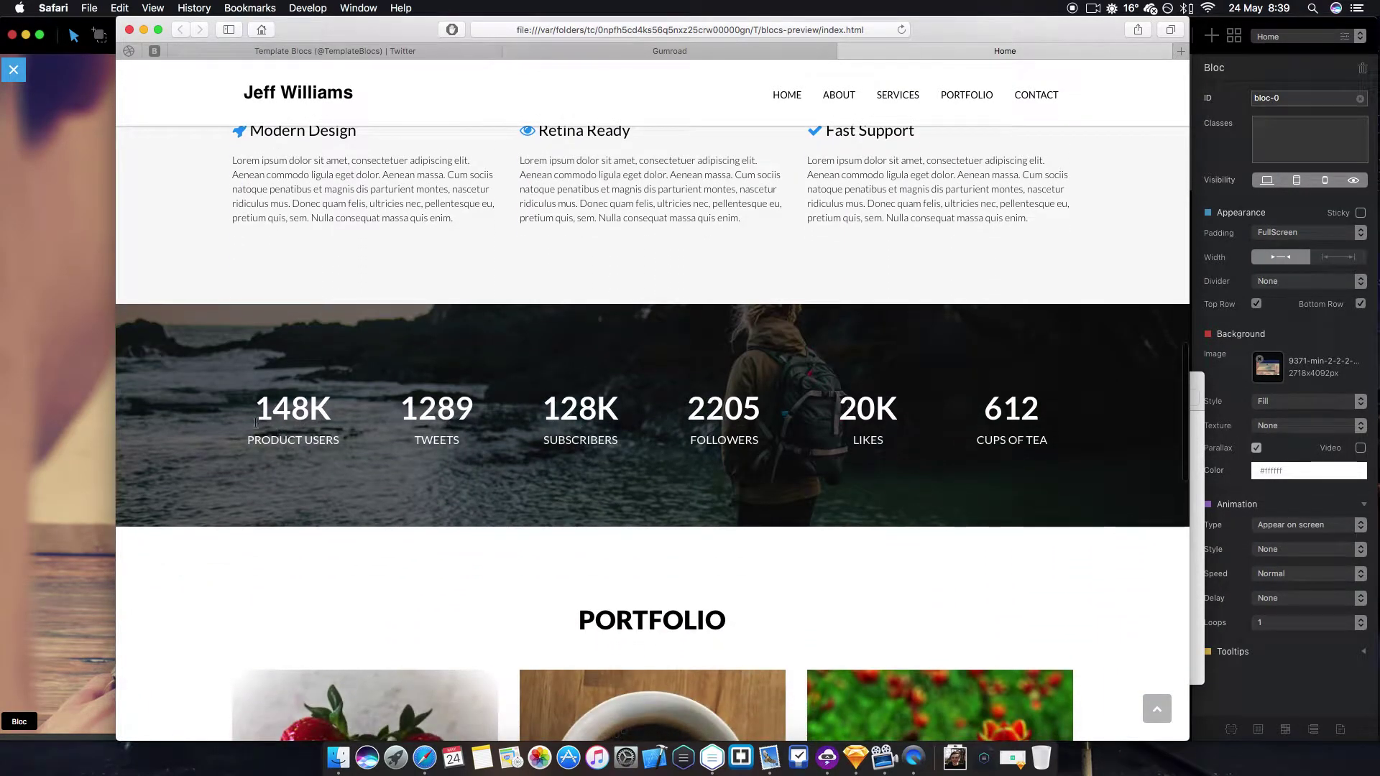
scroll(287, 420, down, 2)
scroll(345, 417, up, 3)
scroll(417, 409, down, 3)
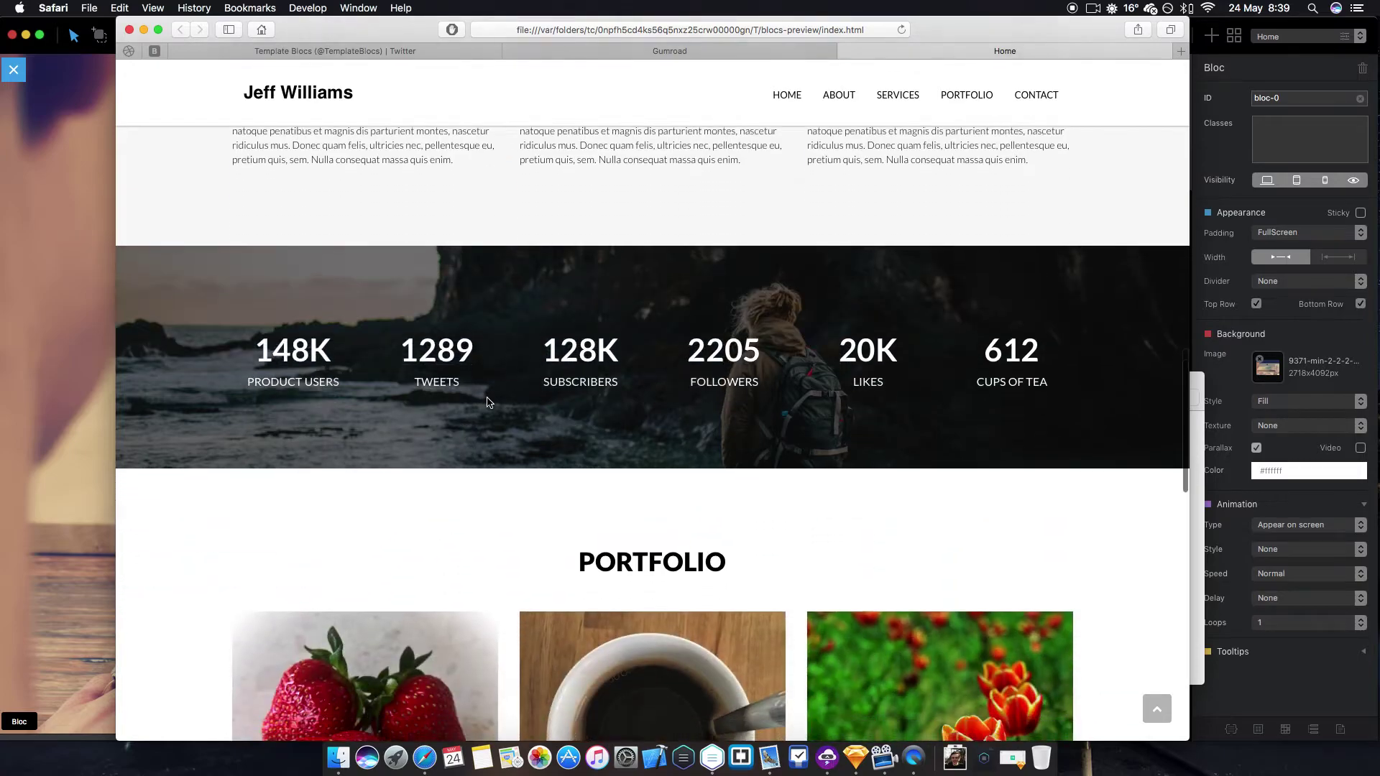
scroll(487, 403, up, 5)
scroll(486, 403, down, 3)
drag(253, 399, 1065, 441)
click(969, 404)
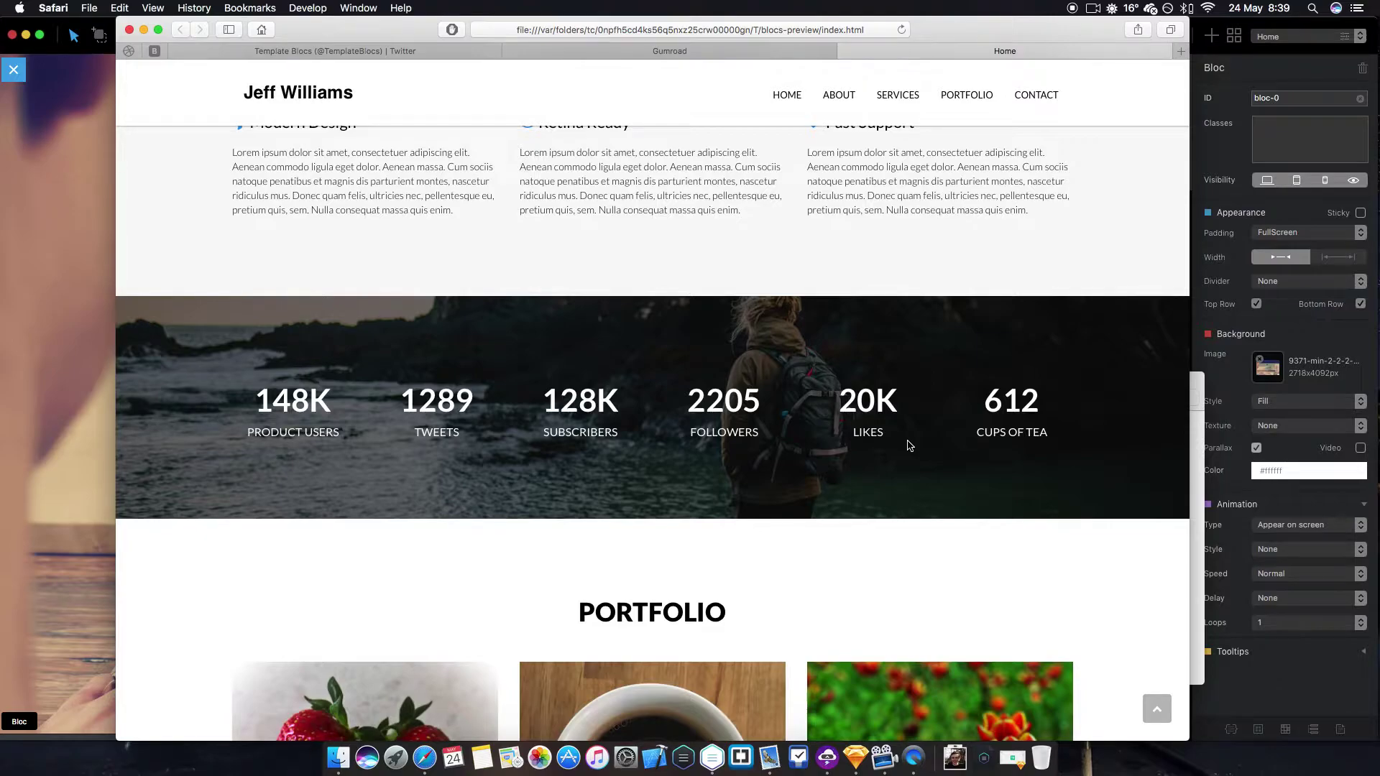
scroll(580, 391, down, 7)
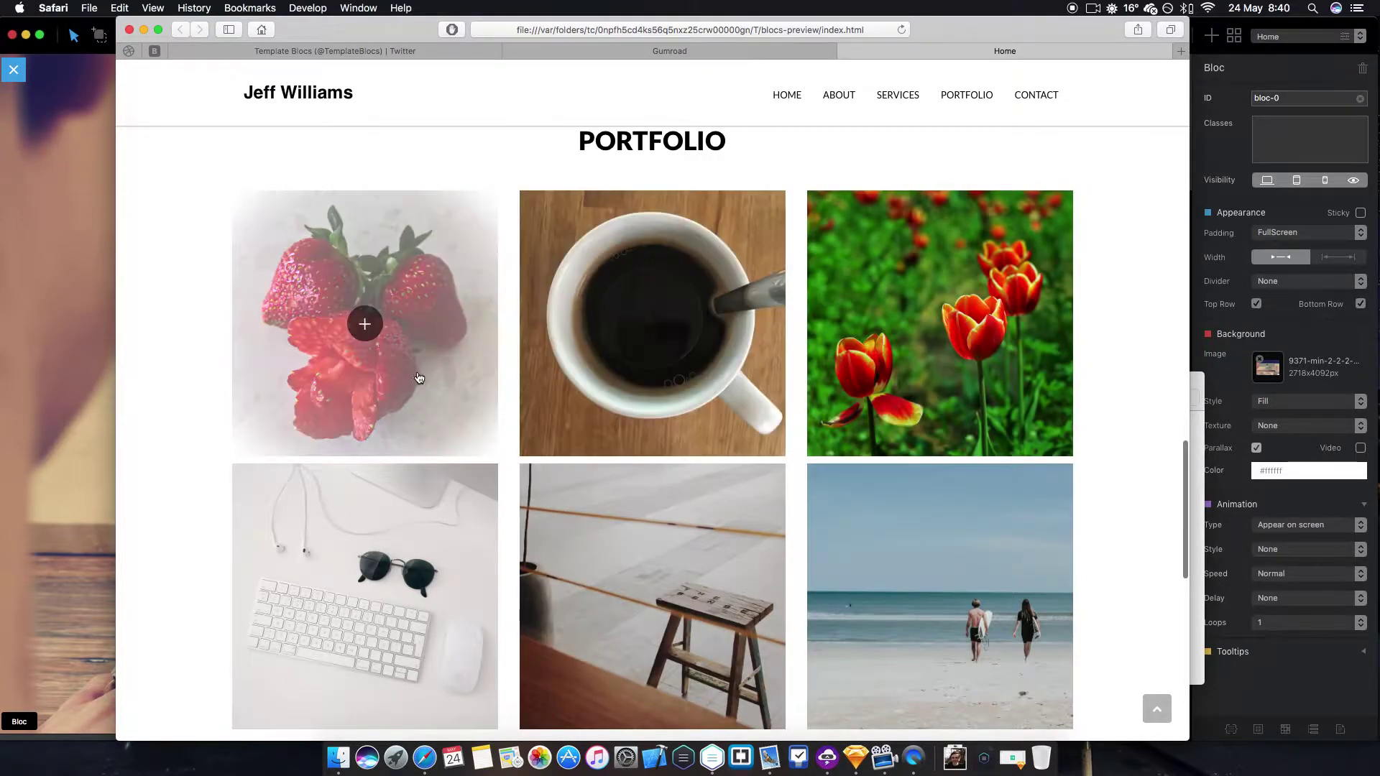
- Enlarge the coffee and stool photos in the lightbox, closing each one again
scroll(446, 359, up, 1)
scroll(447, 360, down, 1)
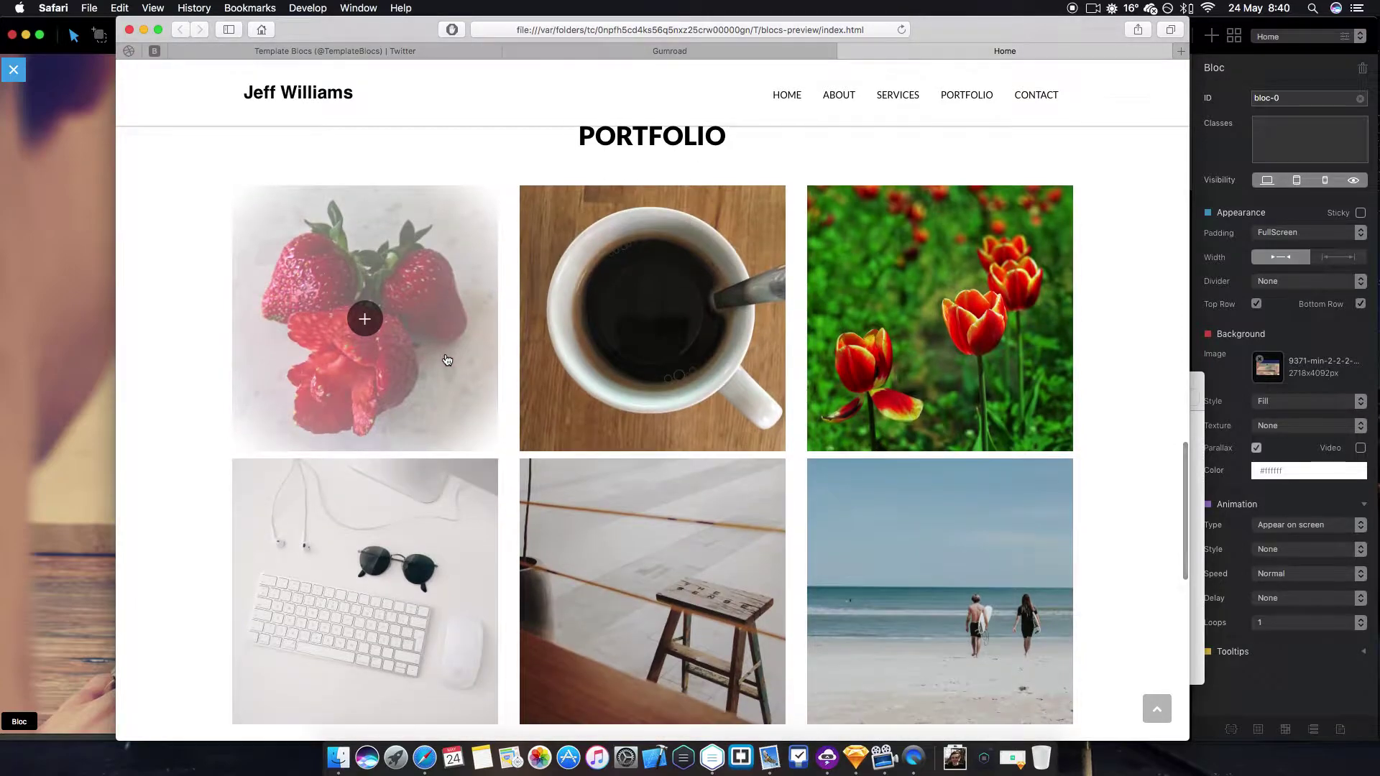
click(686, 324)
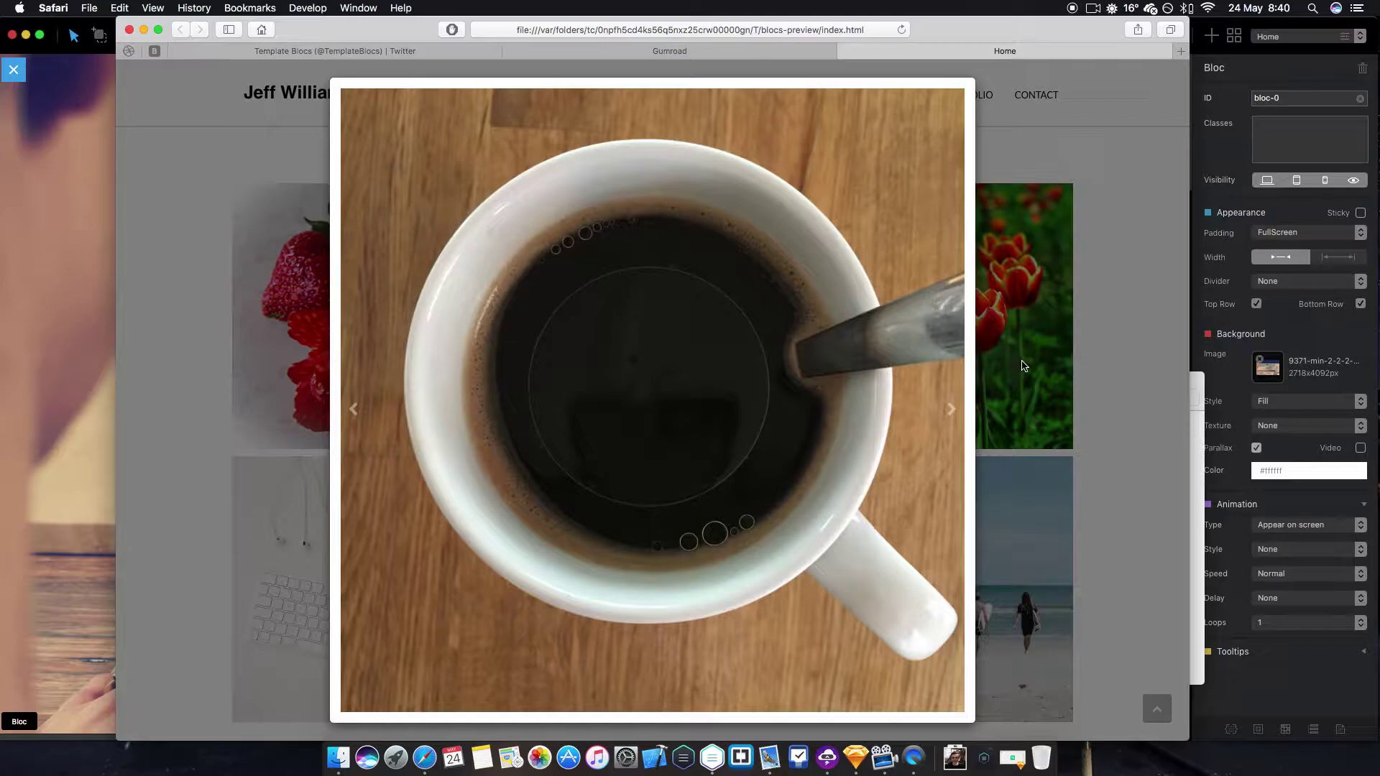
click(1060, 352)
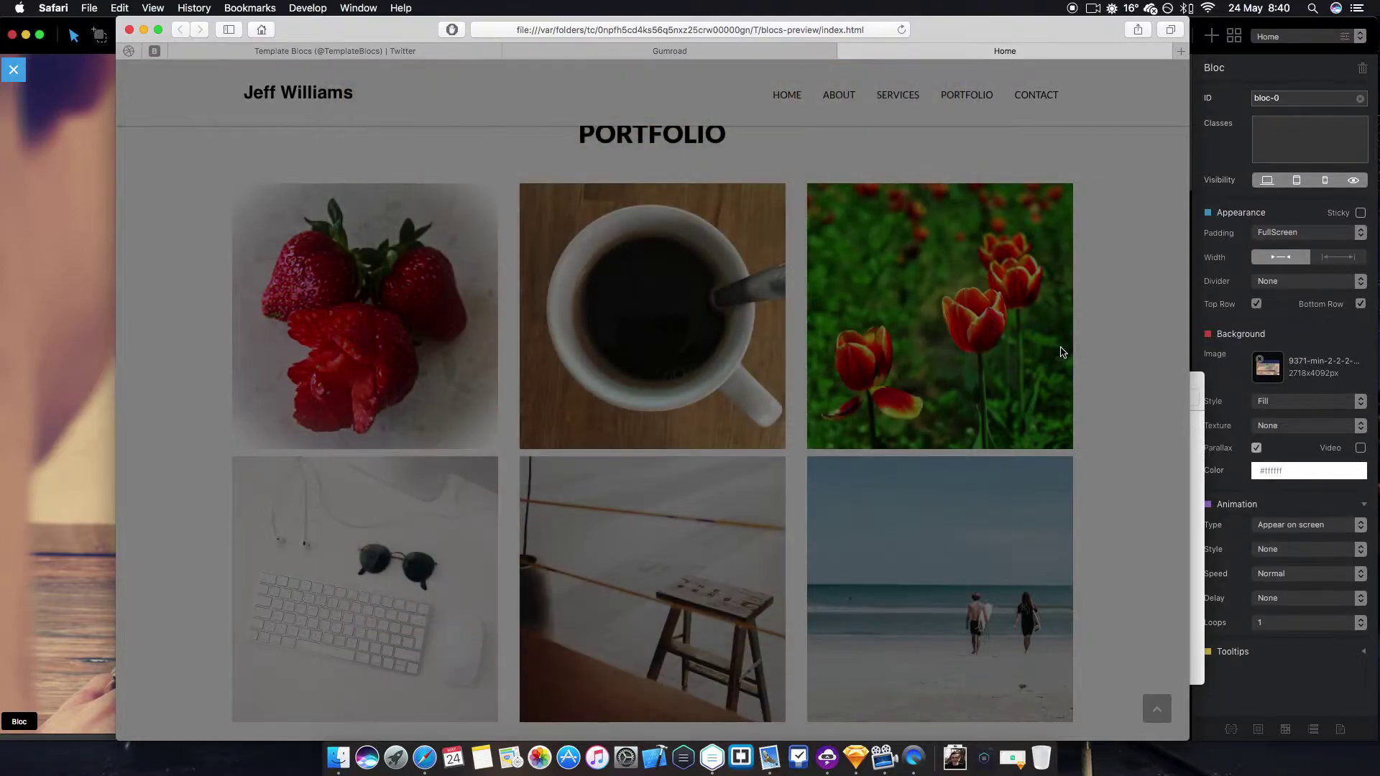
scroll(1062, 353, down, 2)
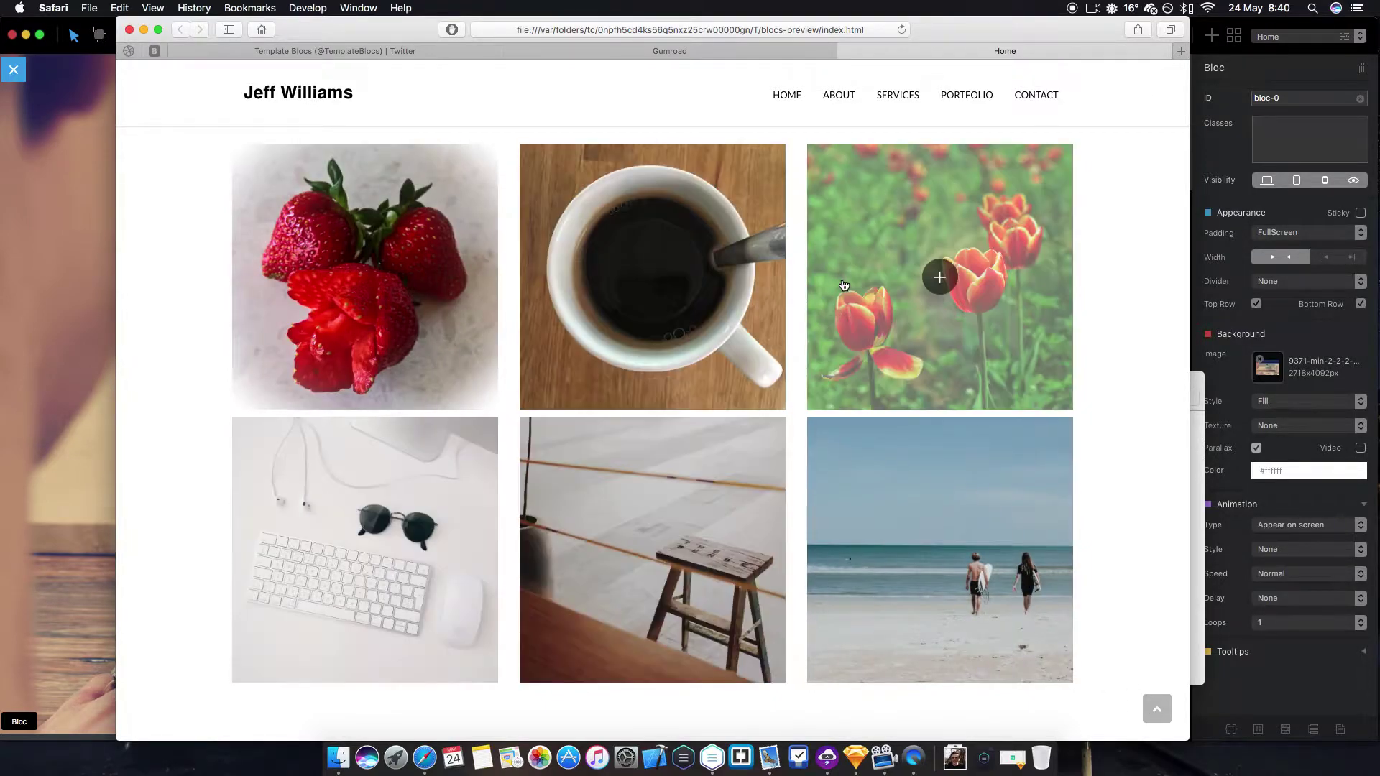
click(733, 480)
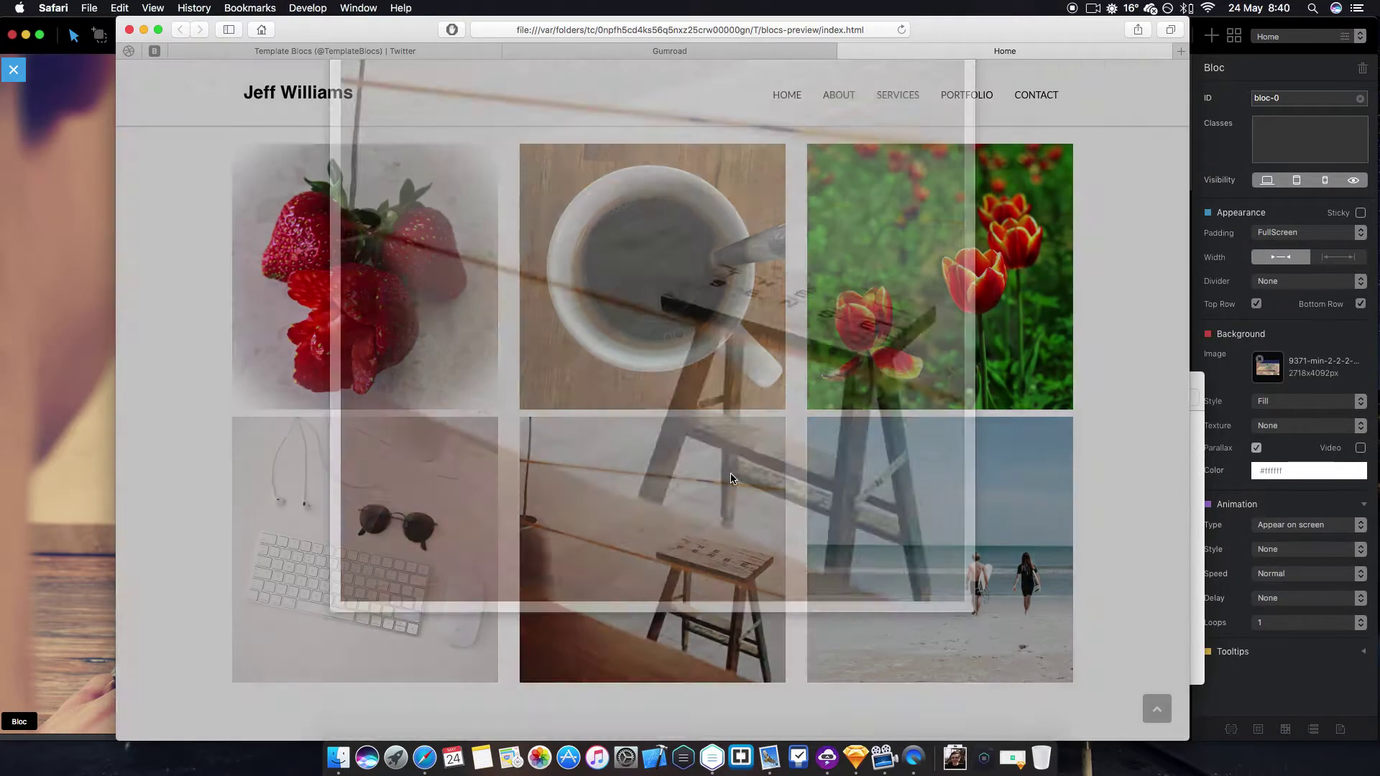
click(953, 472)
scroll(1068, 442, down, 6)
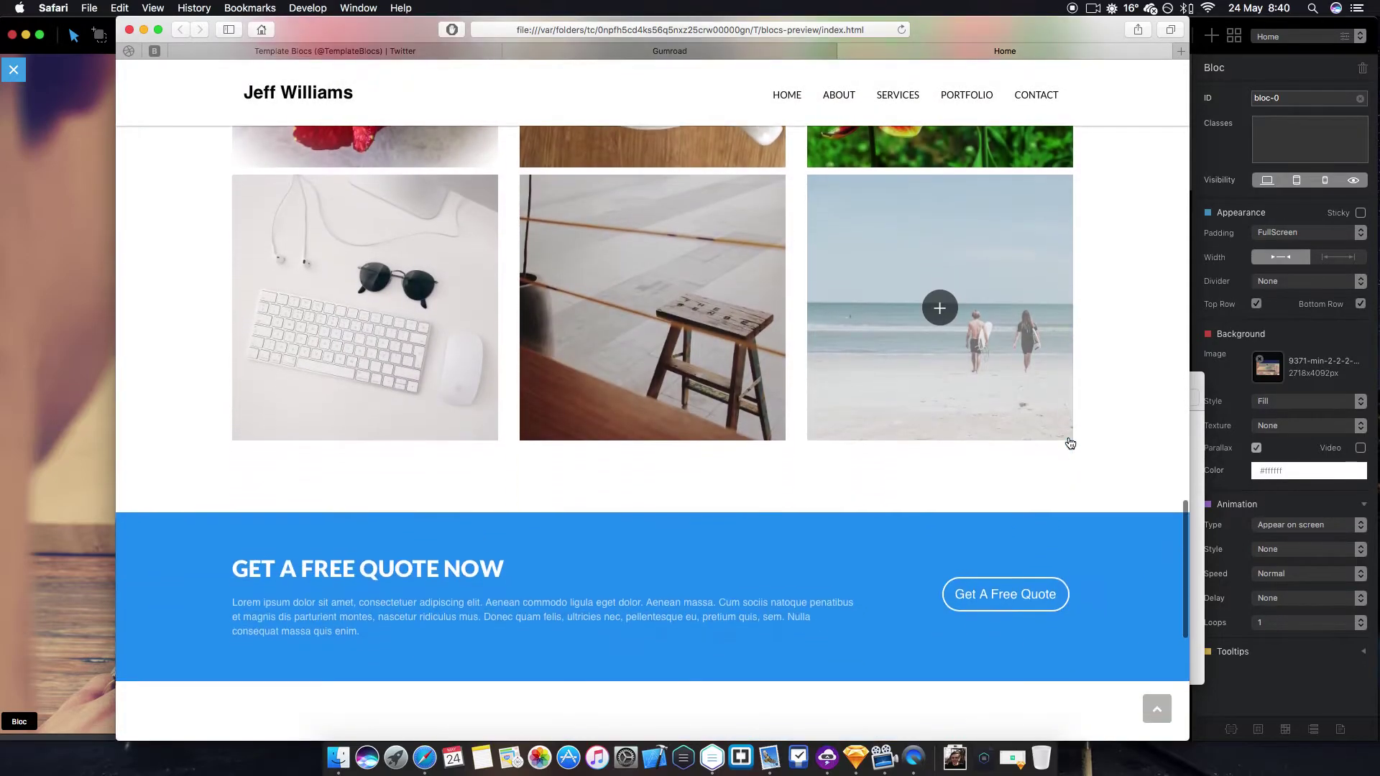
scroll(1057, 478, down, 2)
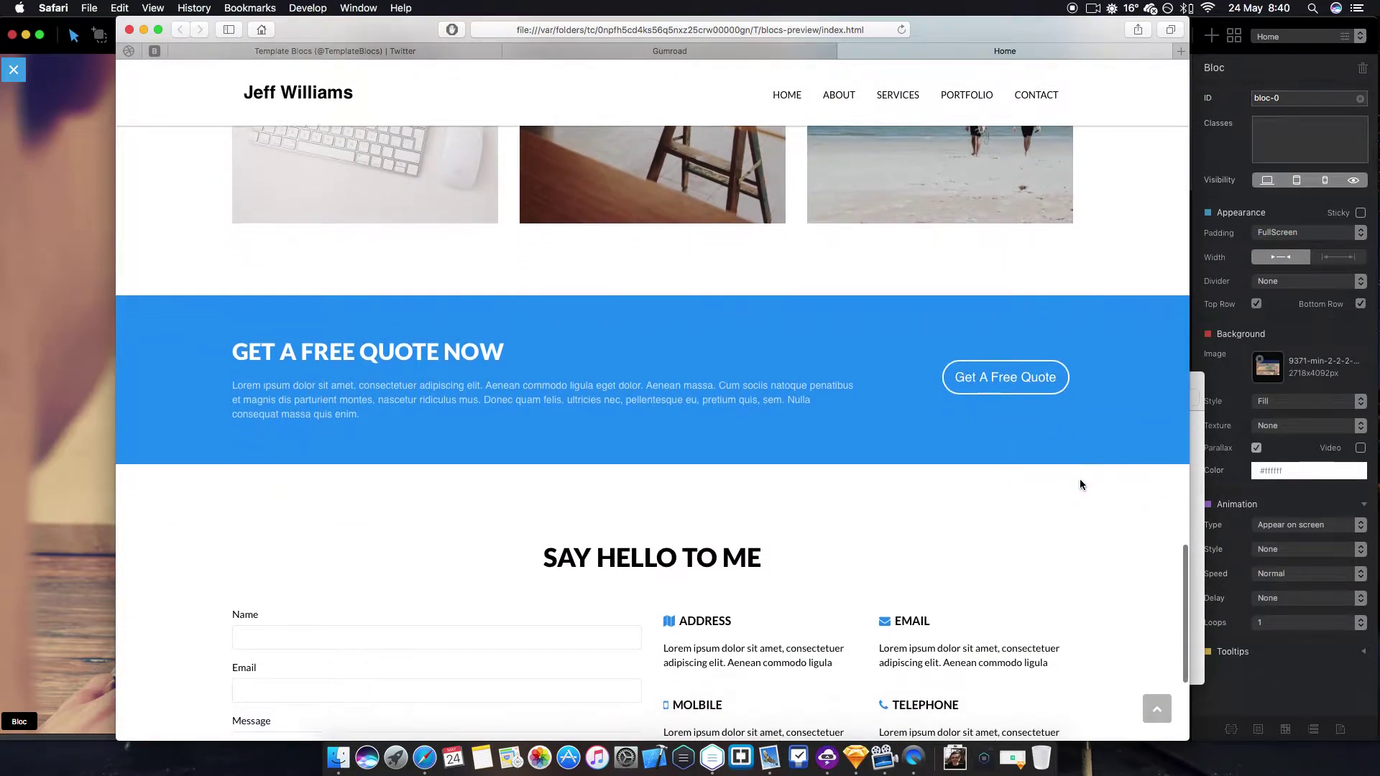
scroll(992, 485, down, 8)
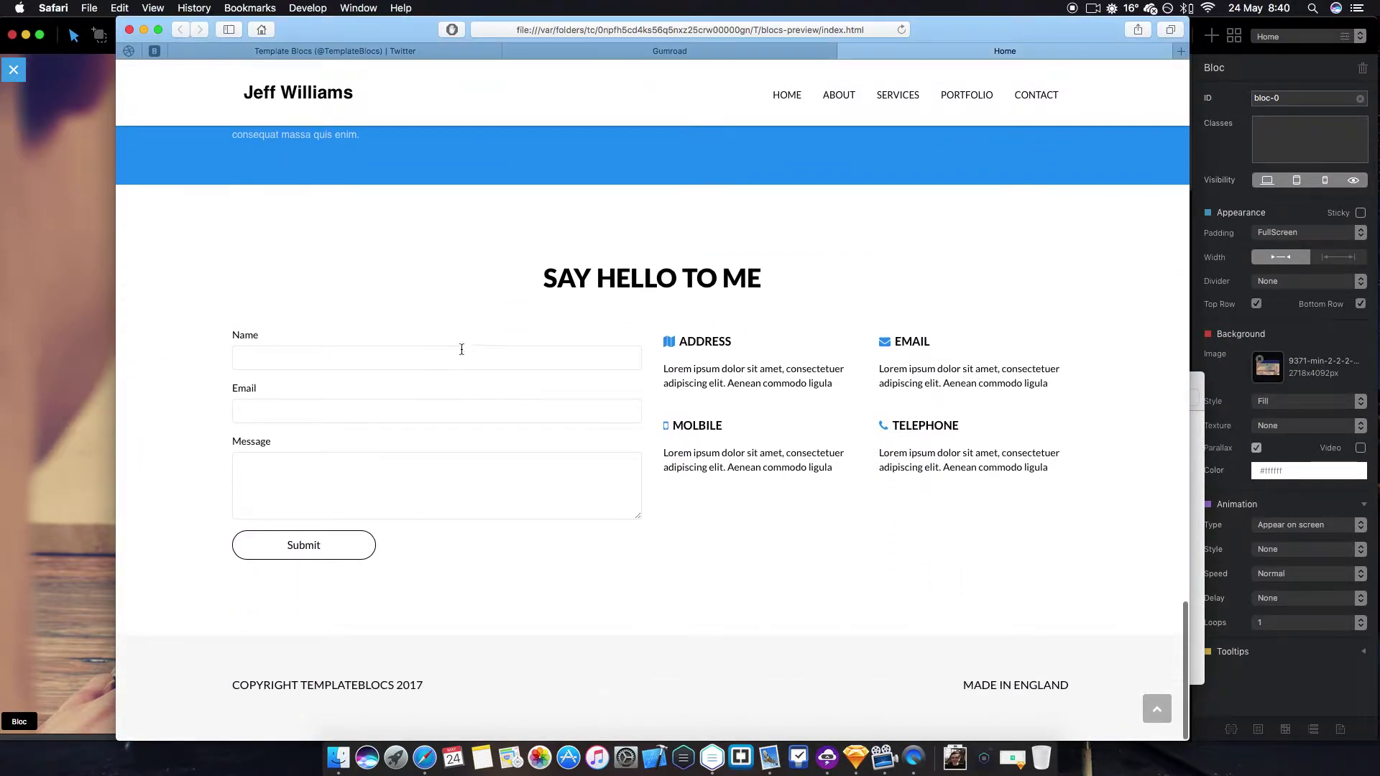
click(469, 411)
click(522, 496)
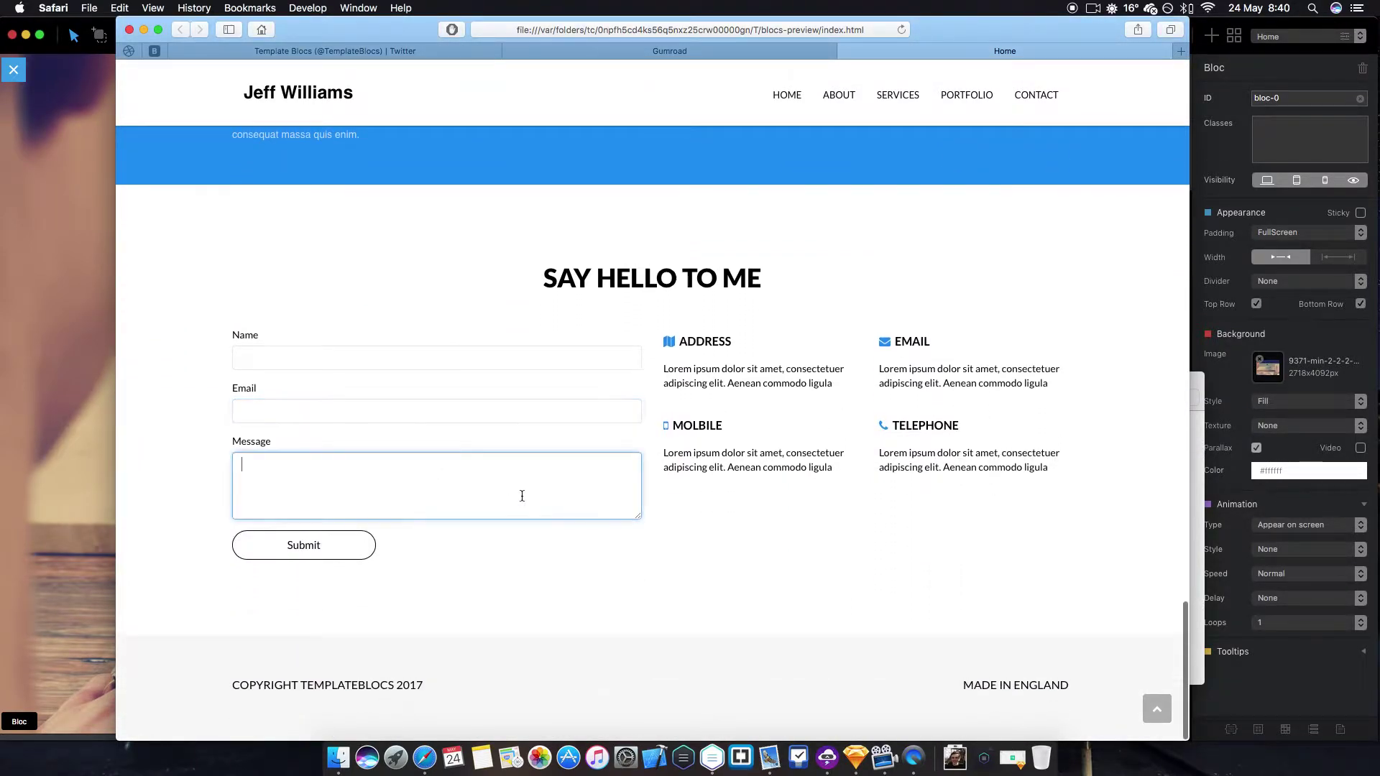
click(519, 575)
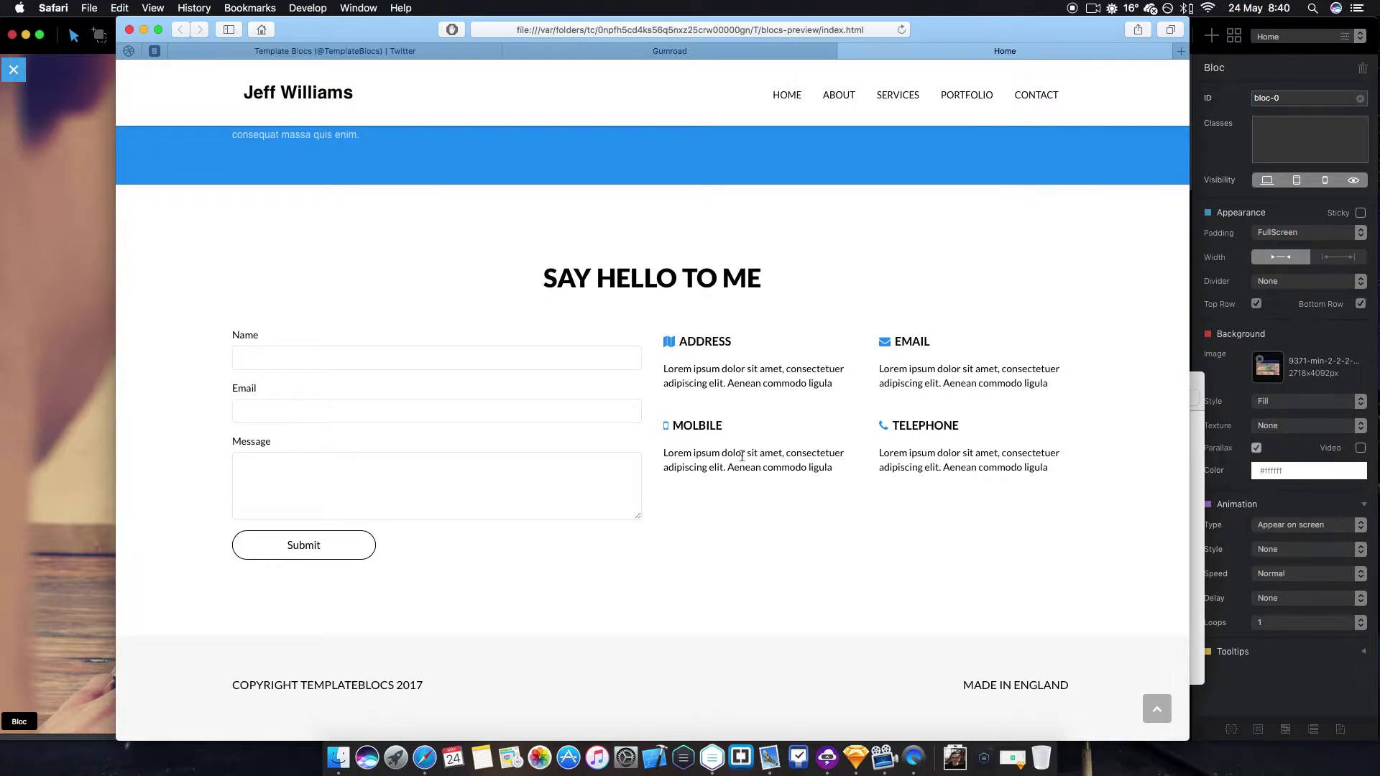
scroll(742, 456, up, 1)
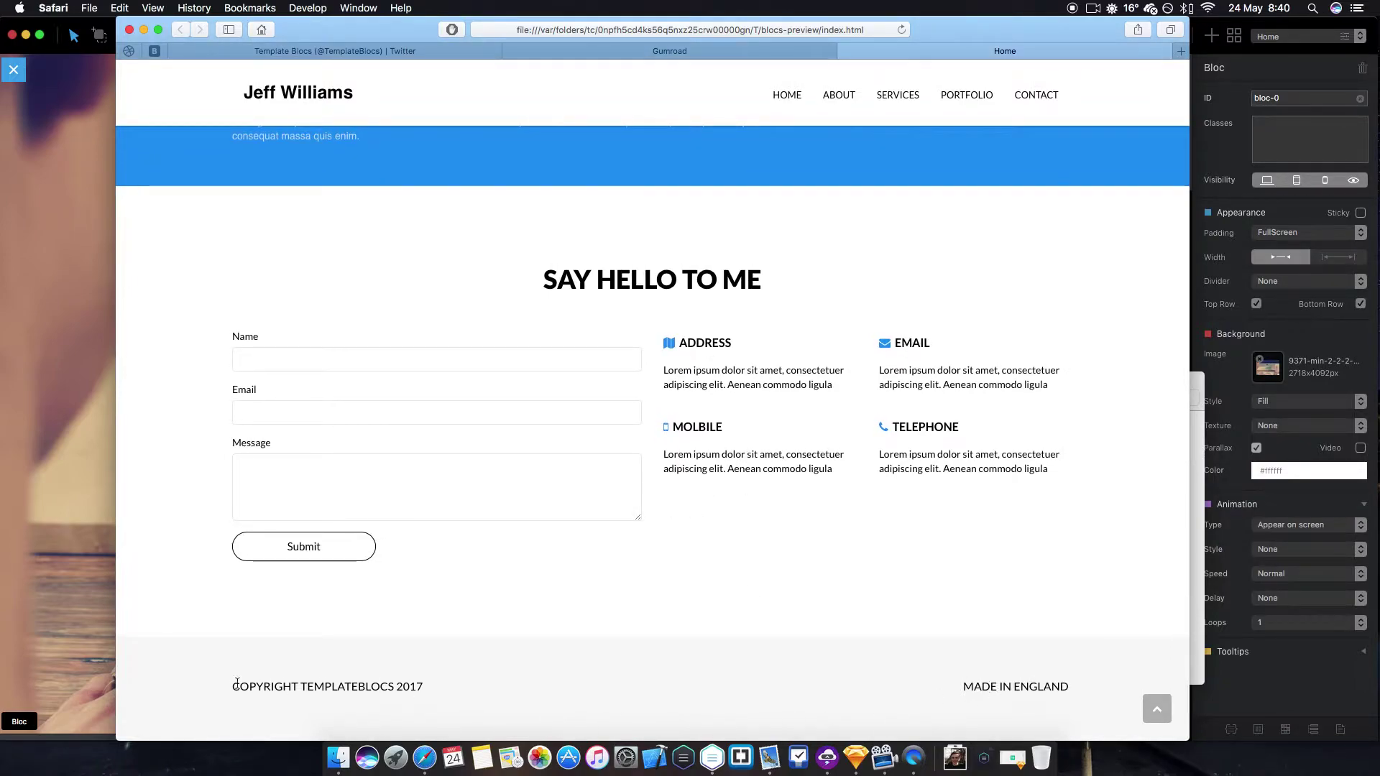
scroll(729, 612, down, 1)
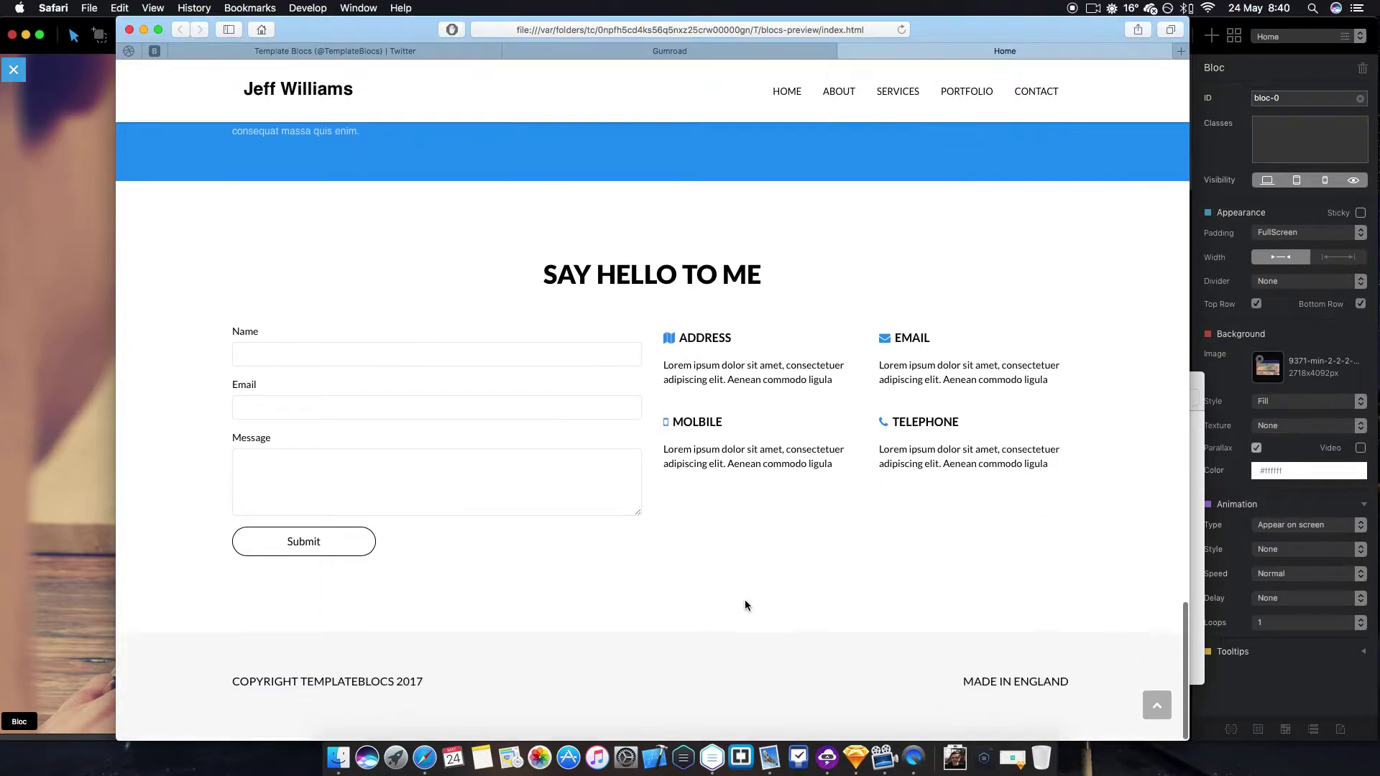
scroll(745, 604, up, 3)
scroll(744, 604, down, 3)
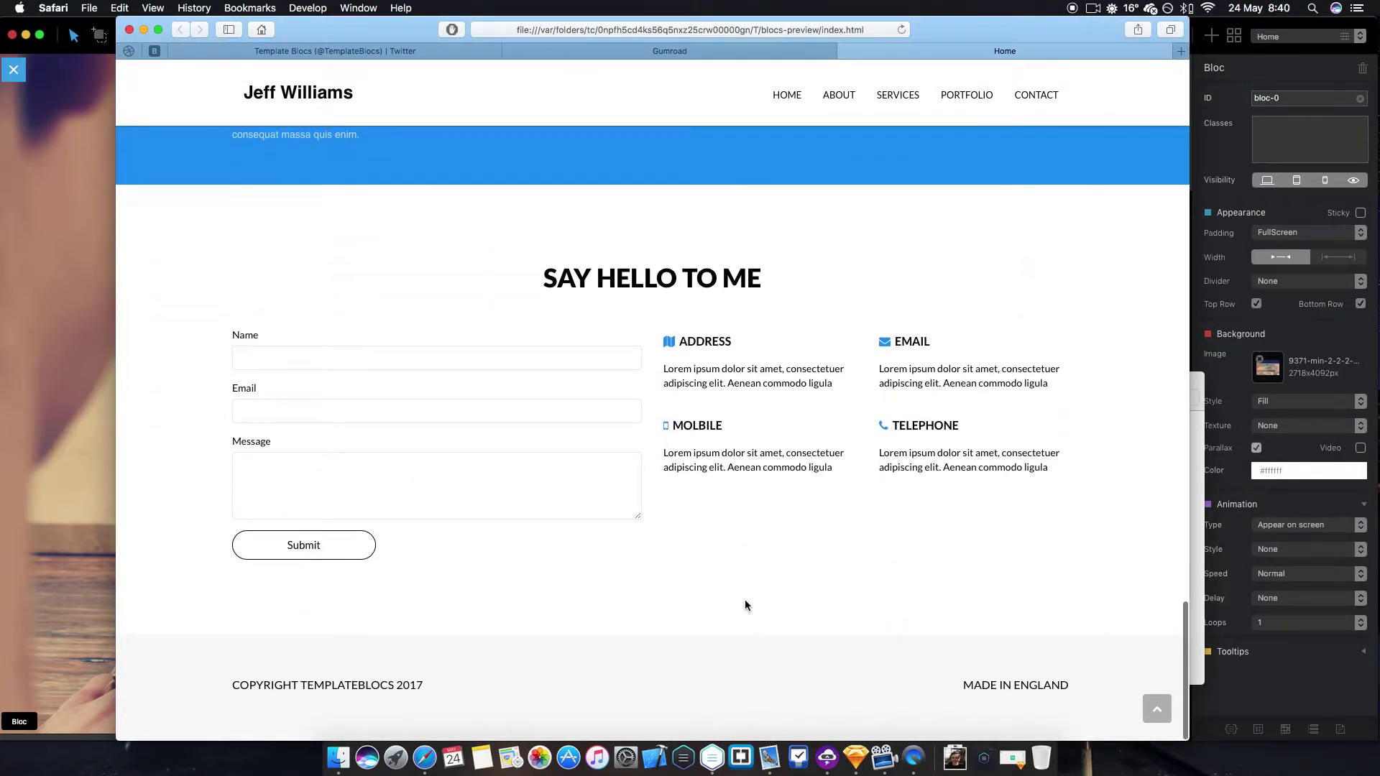
scroll(745, 604, up, 3)
scroll(744, 602, up, 15)
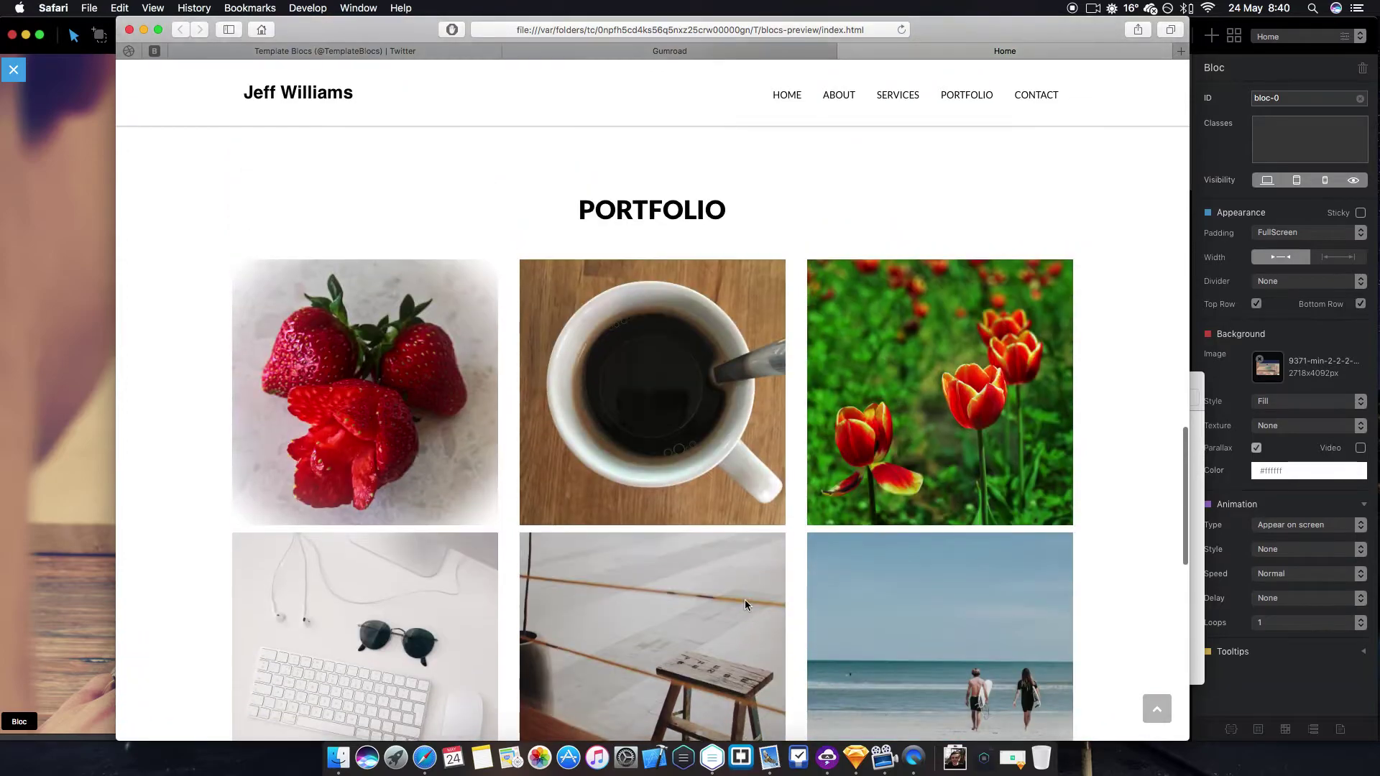
scroll(746, 604, up, 15)
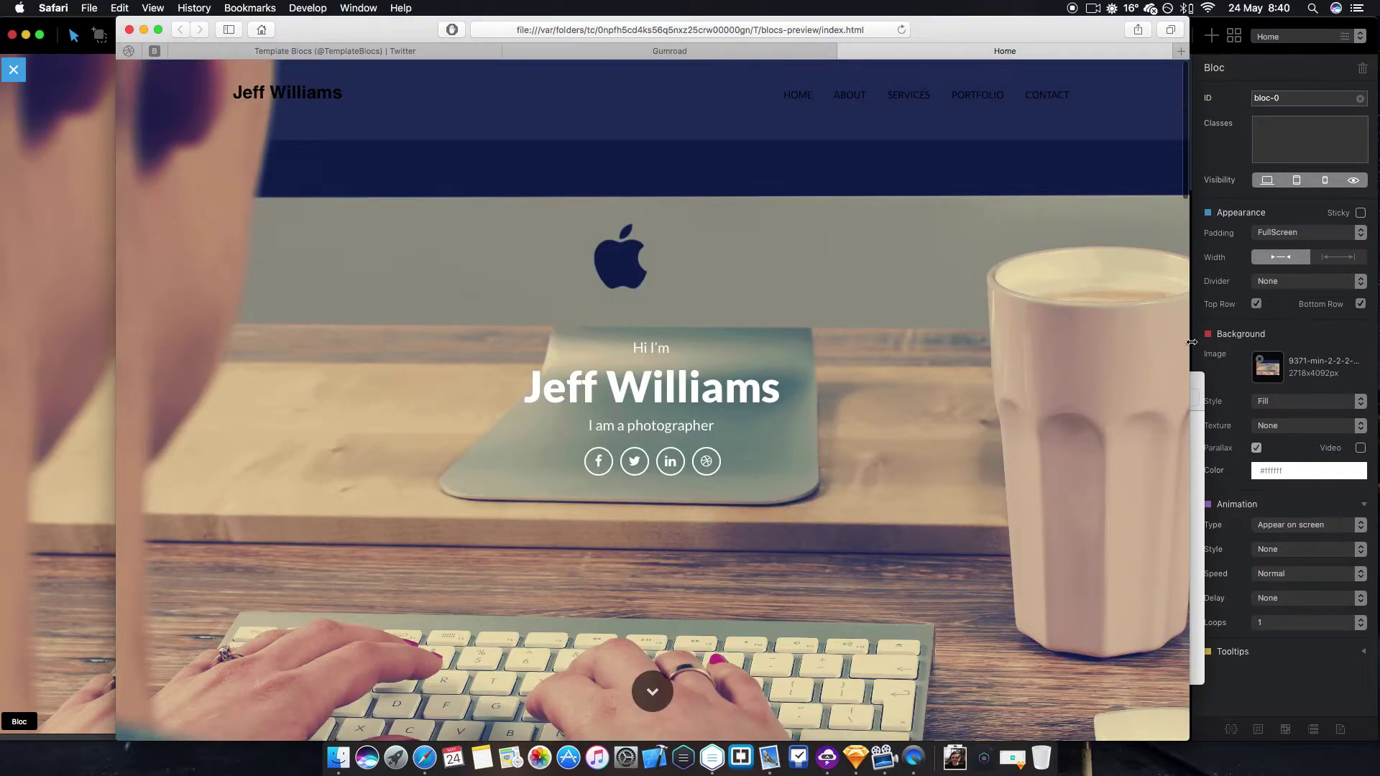
- Narrow the preview to mobile width and jump to About Me via the hamburger menu
drag(1191, 342, 419, 340)
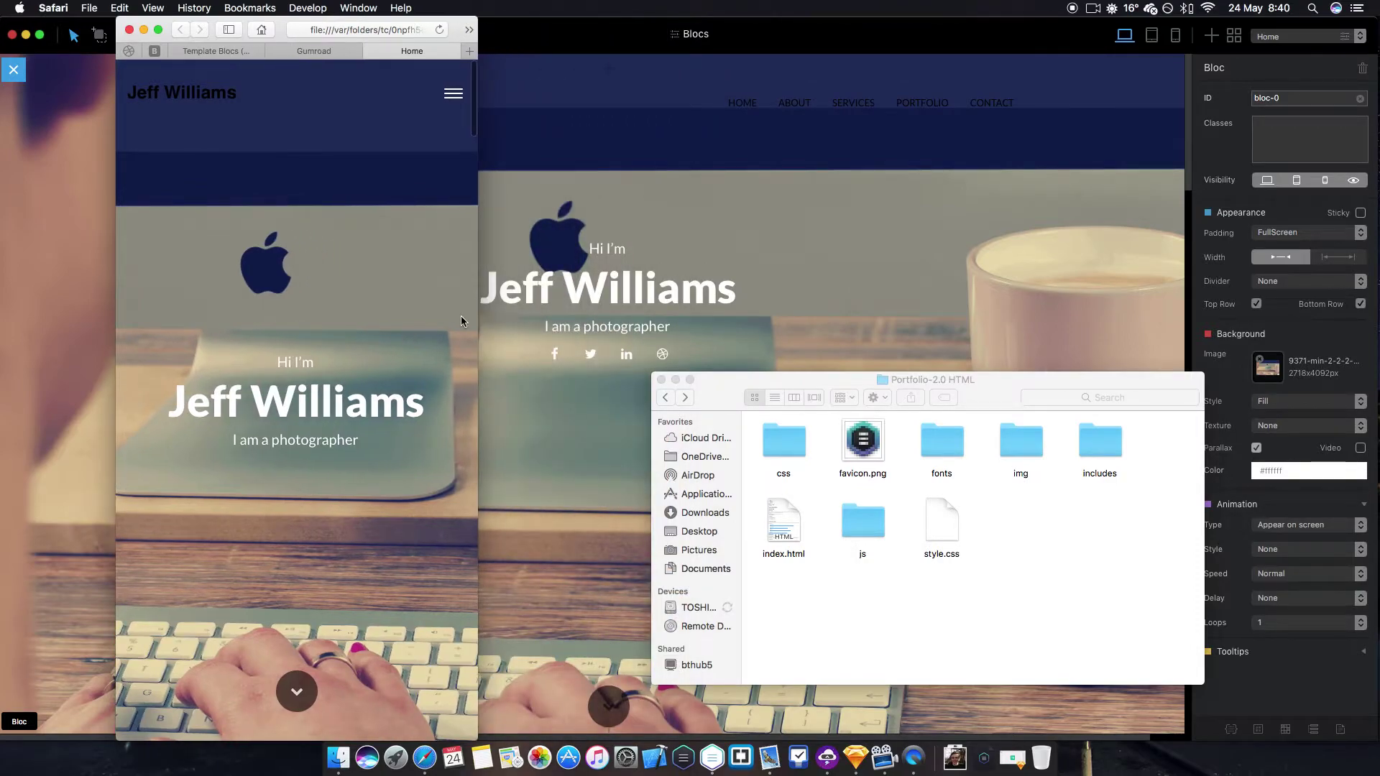
click(453, 94)
click(404, 209)
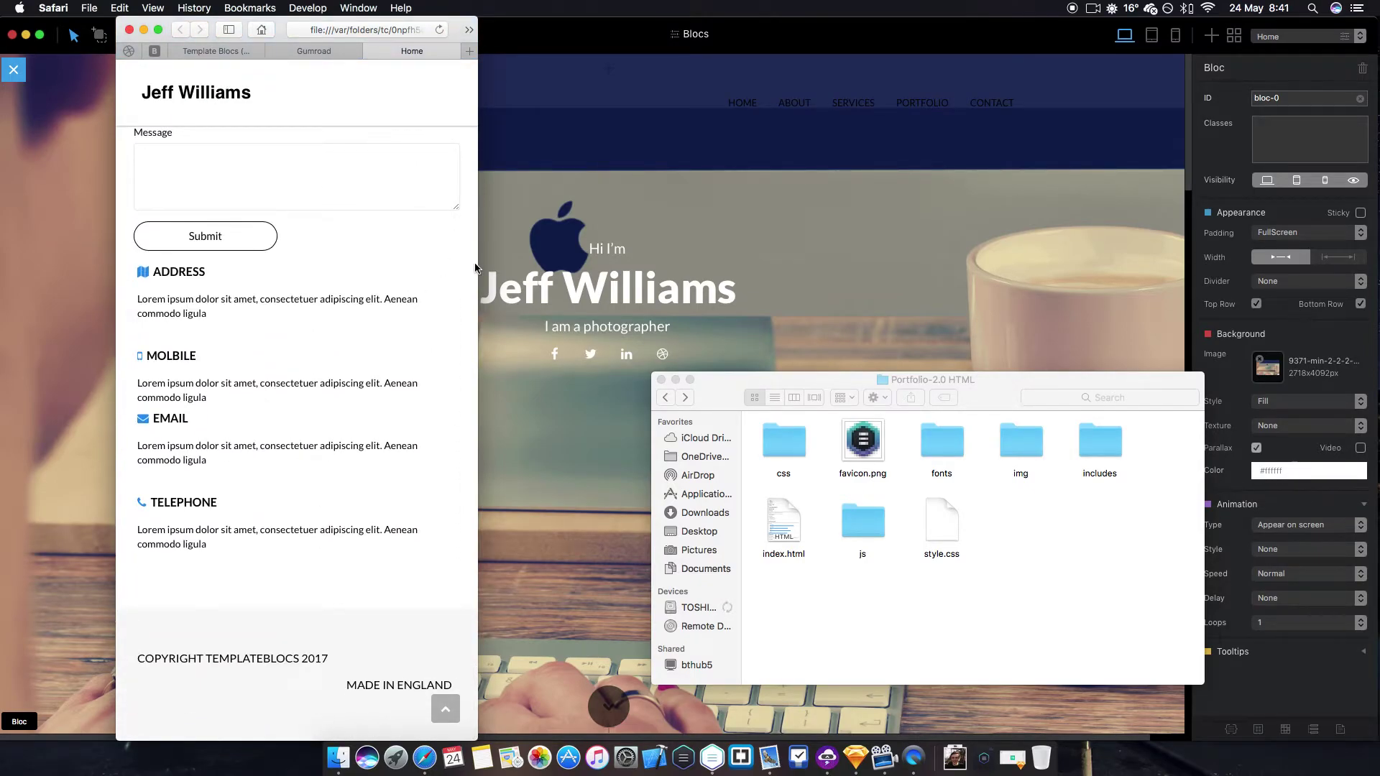
- Restore the preview to full width, then switch to Blocs and select the hero's Facebook icon
drag(479, 263, 835, 266)
scroll(746, 294, up, 5)
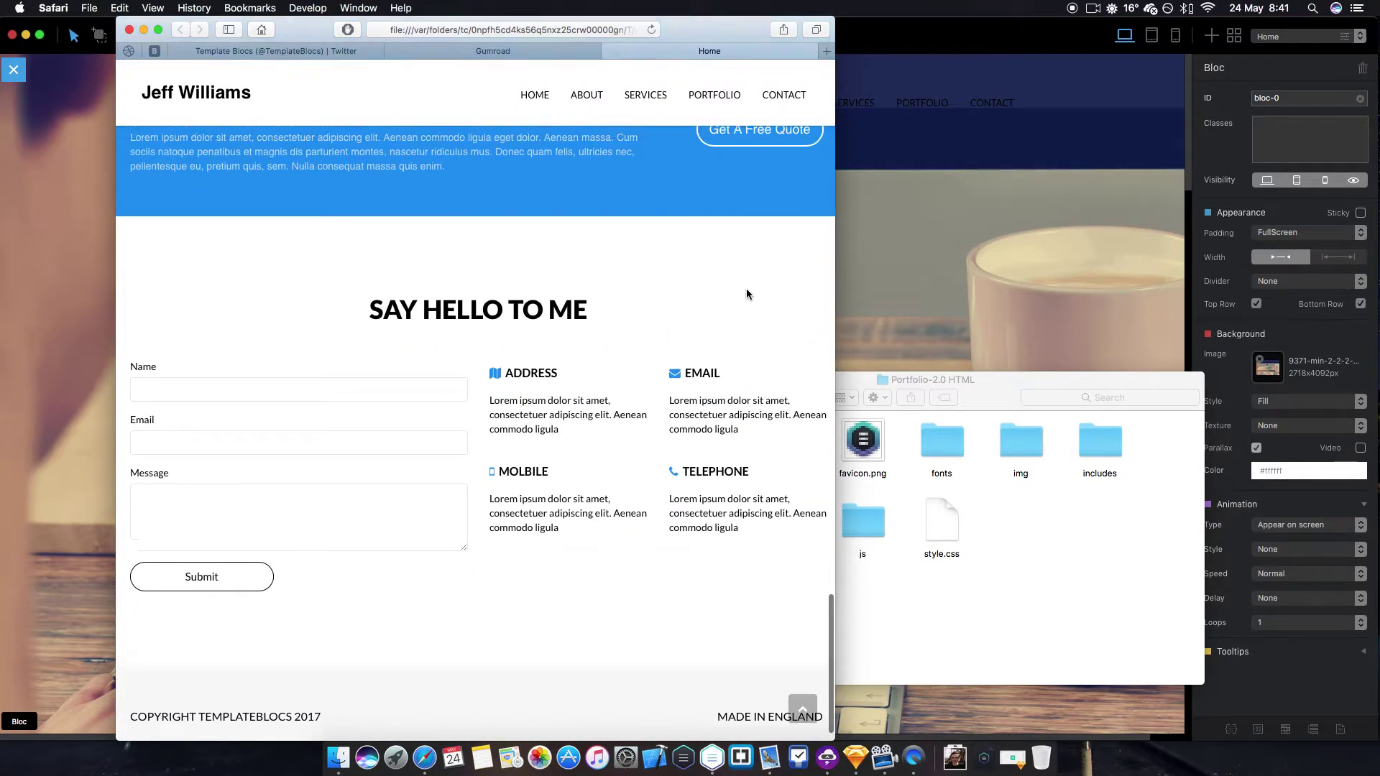
scroll(746, 293, up, 15)
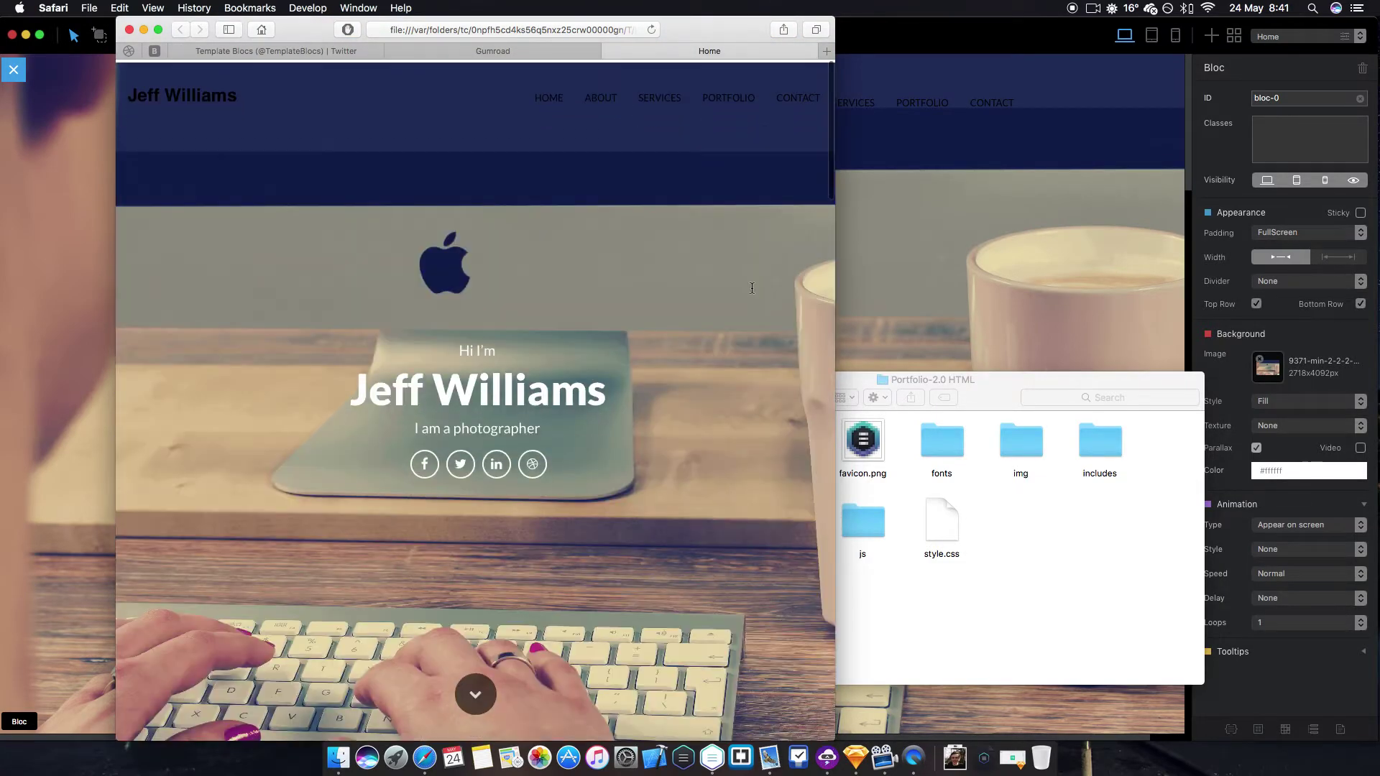
scroll(823, 256, down, 10)
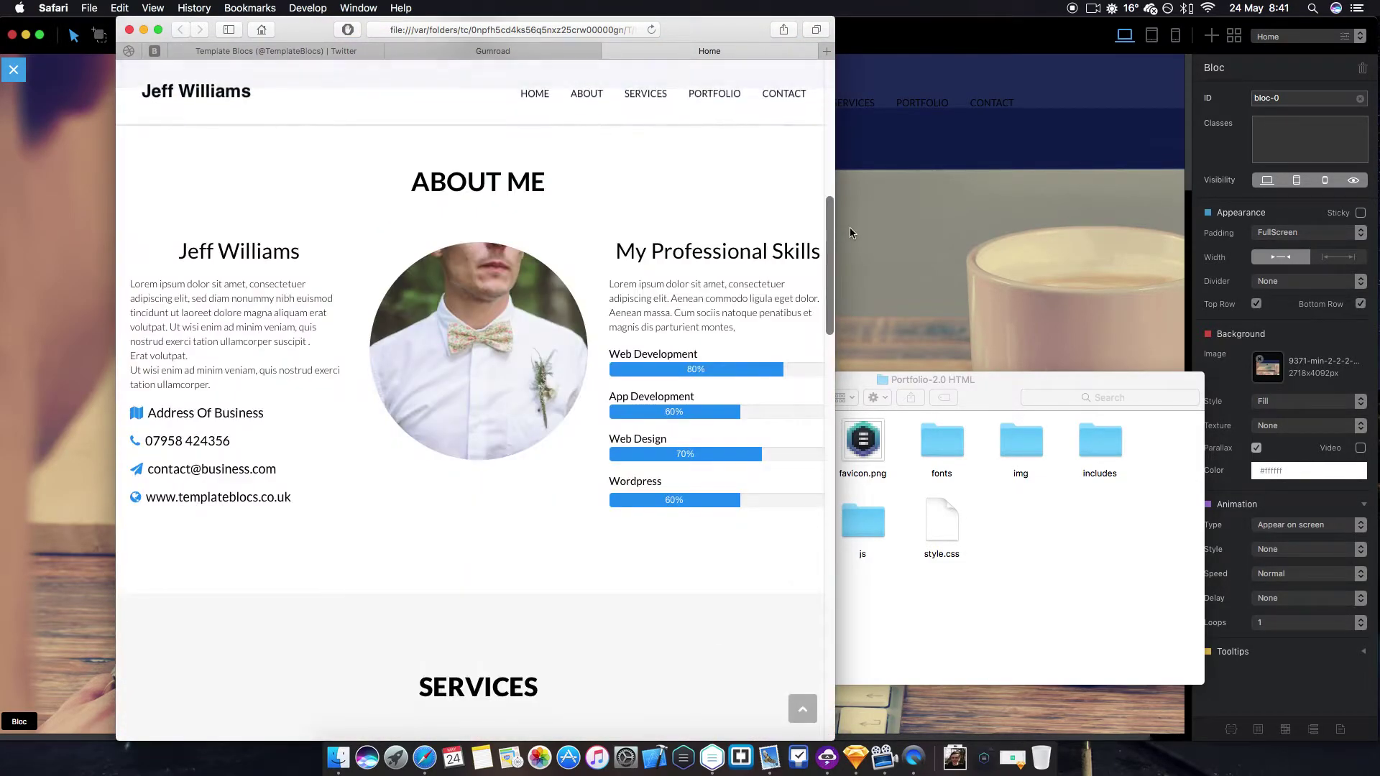
drag(838, 228, 1330, 229)
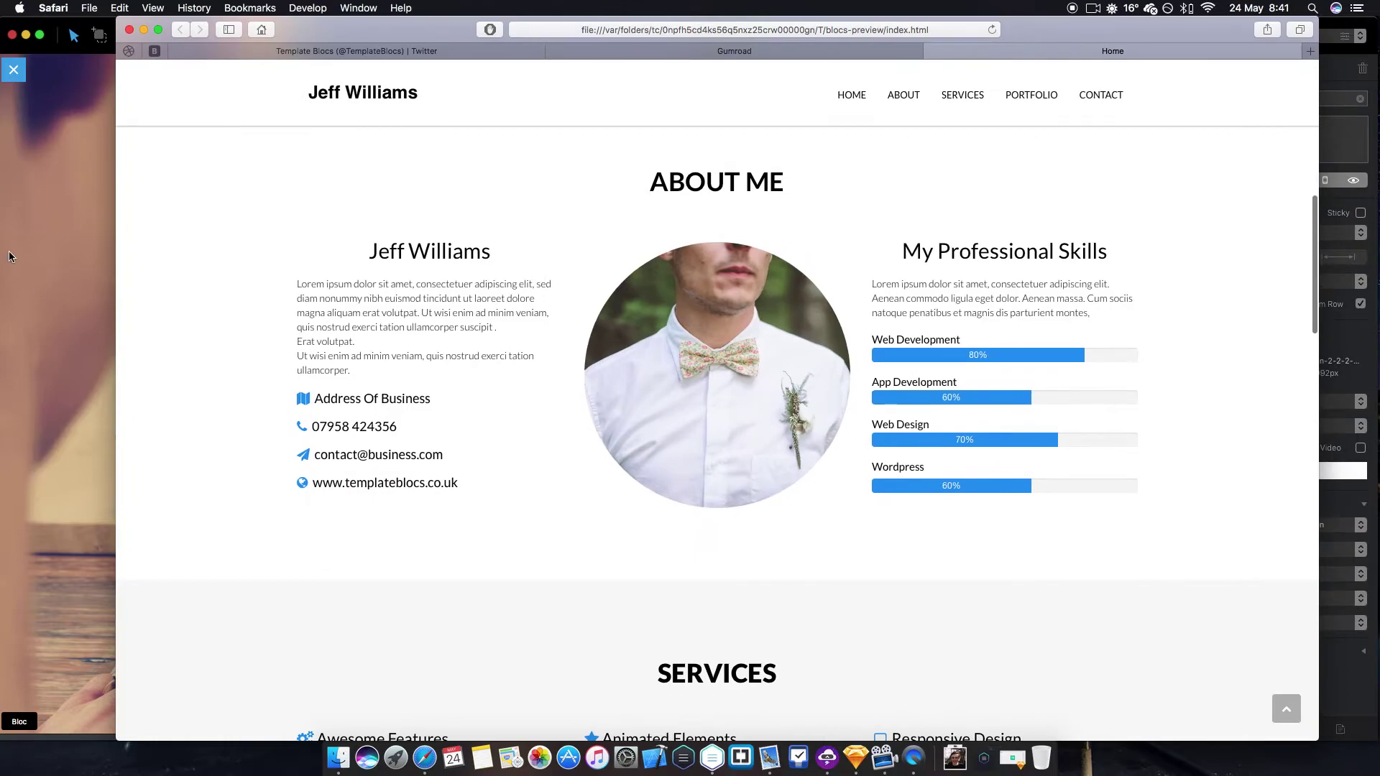
key(super+Tab)
click(553, 353)
- Inspect the hero's Dribbble icon and return to the hero section settings
click(838, 368)
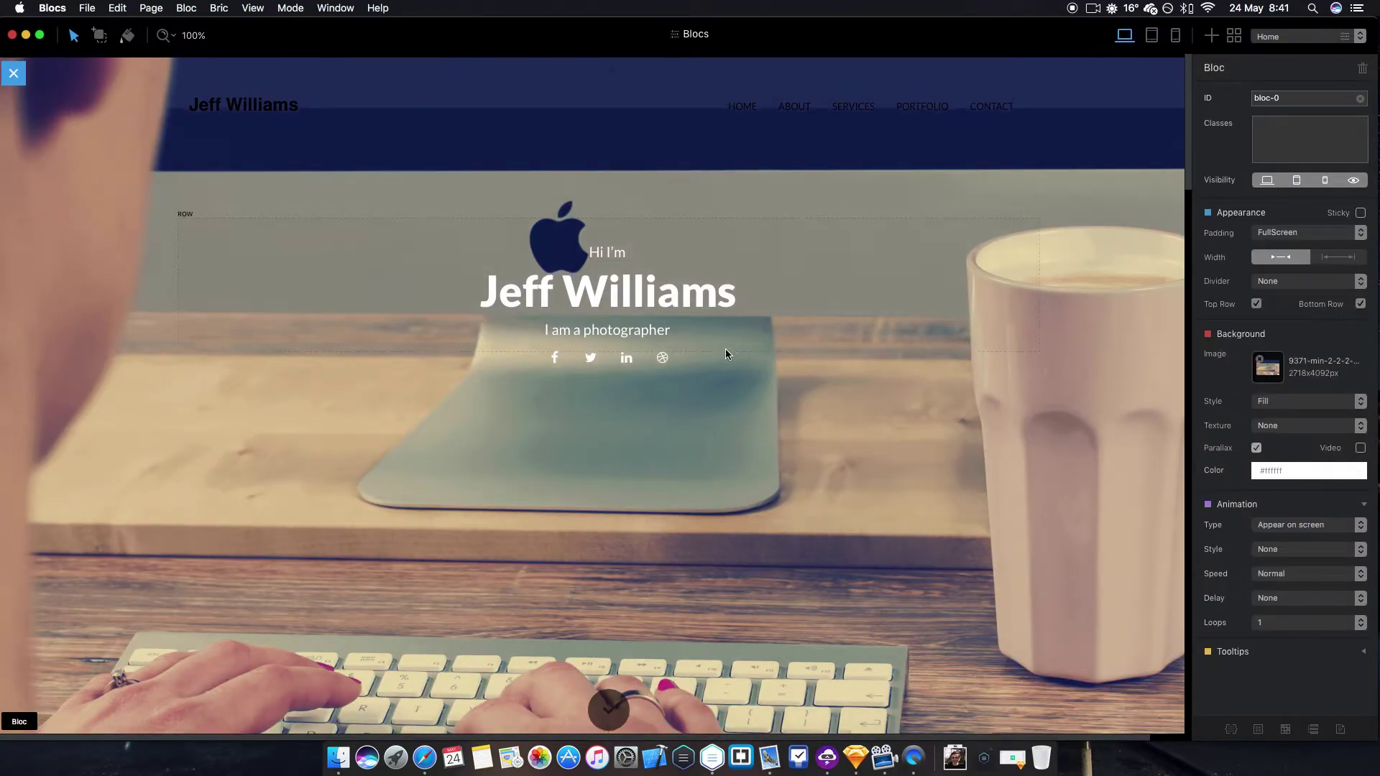
click(664, 361)
click(802, 364)
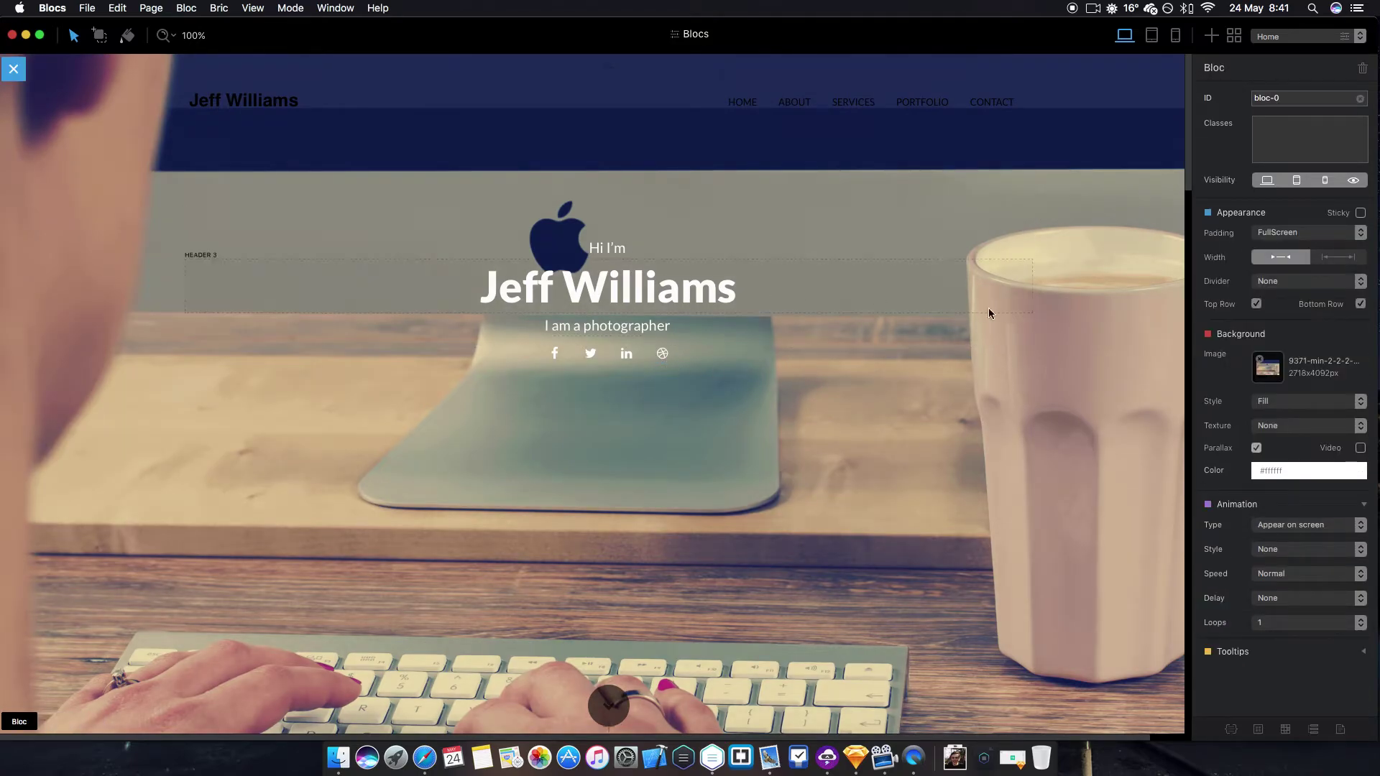
- Inspect the About Me skills heading and intro, then open the Web Development bar's HTML
scroll(989, 313, down, 10)
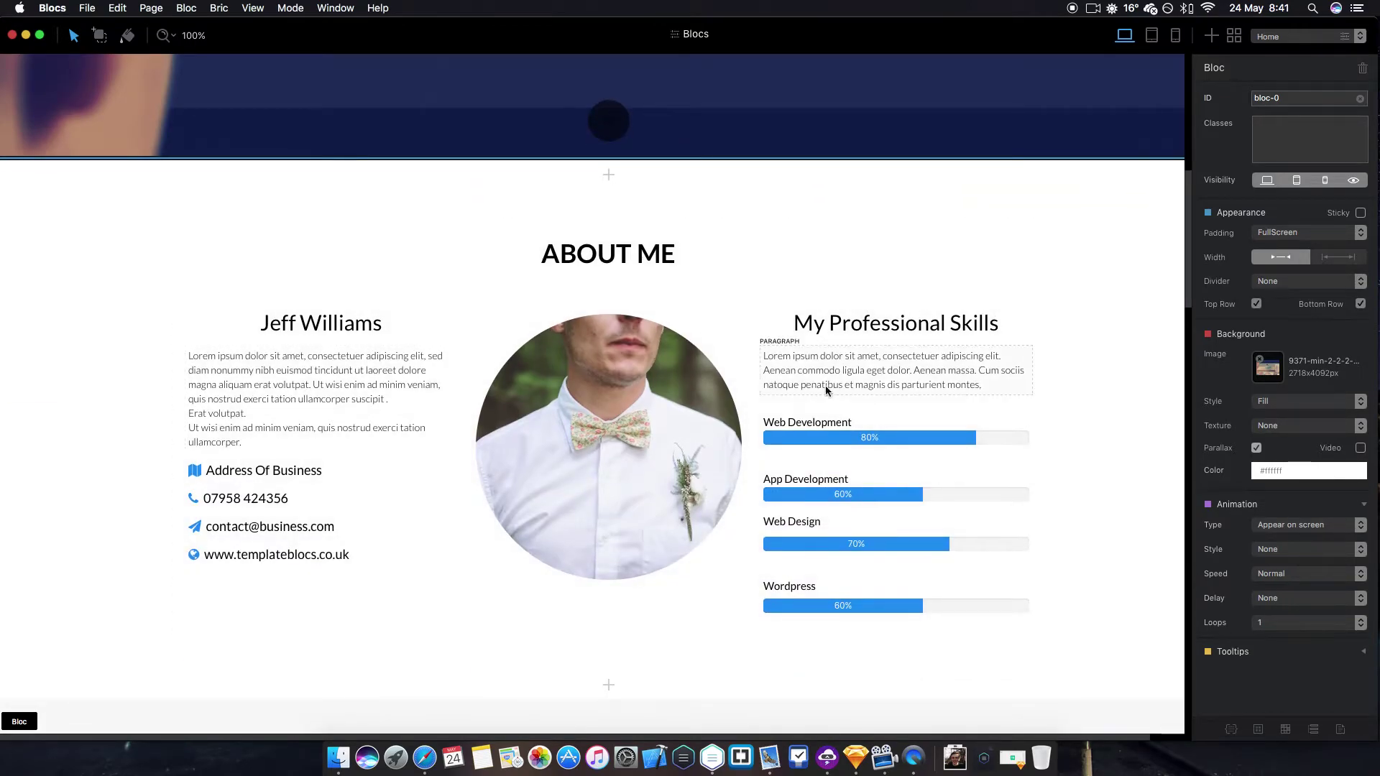
scroll(546, 304, right, 2)
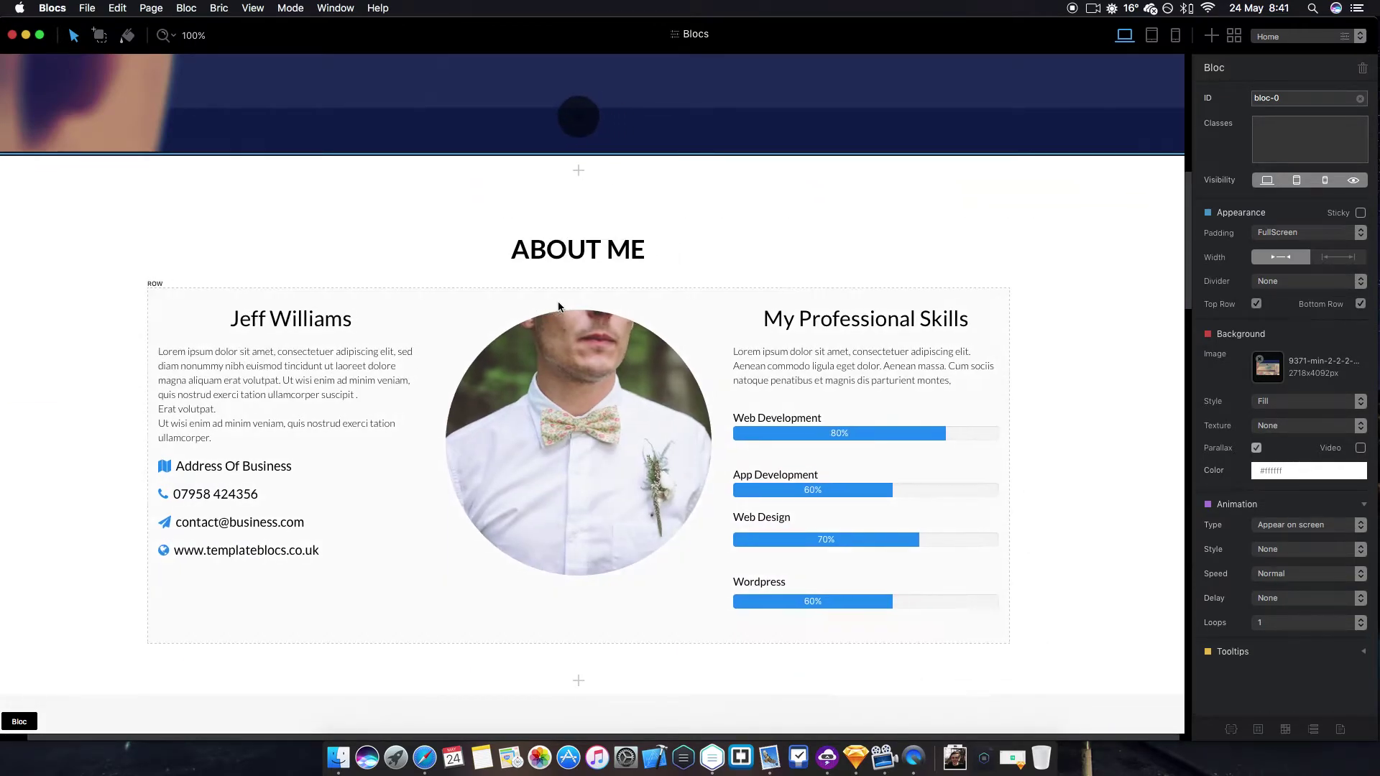
click(793, 309)
click(794, 339)
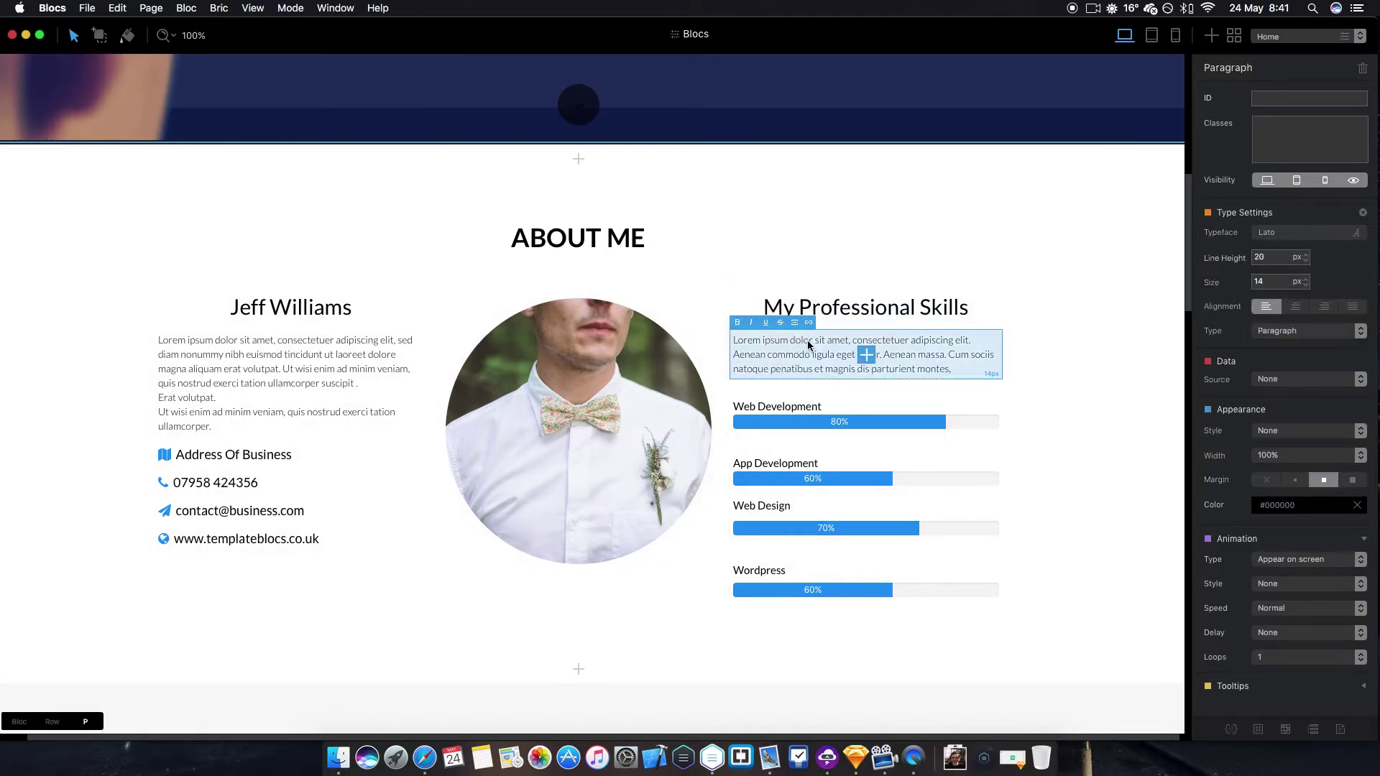
click(1053, 343)
scroll(992, 349, down, 3)
click(920, 363)
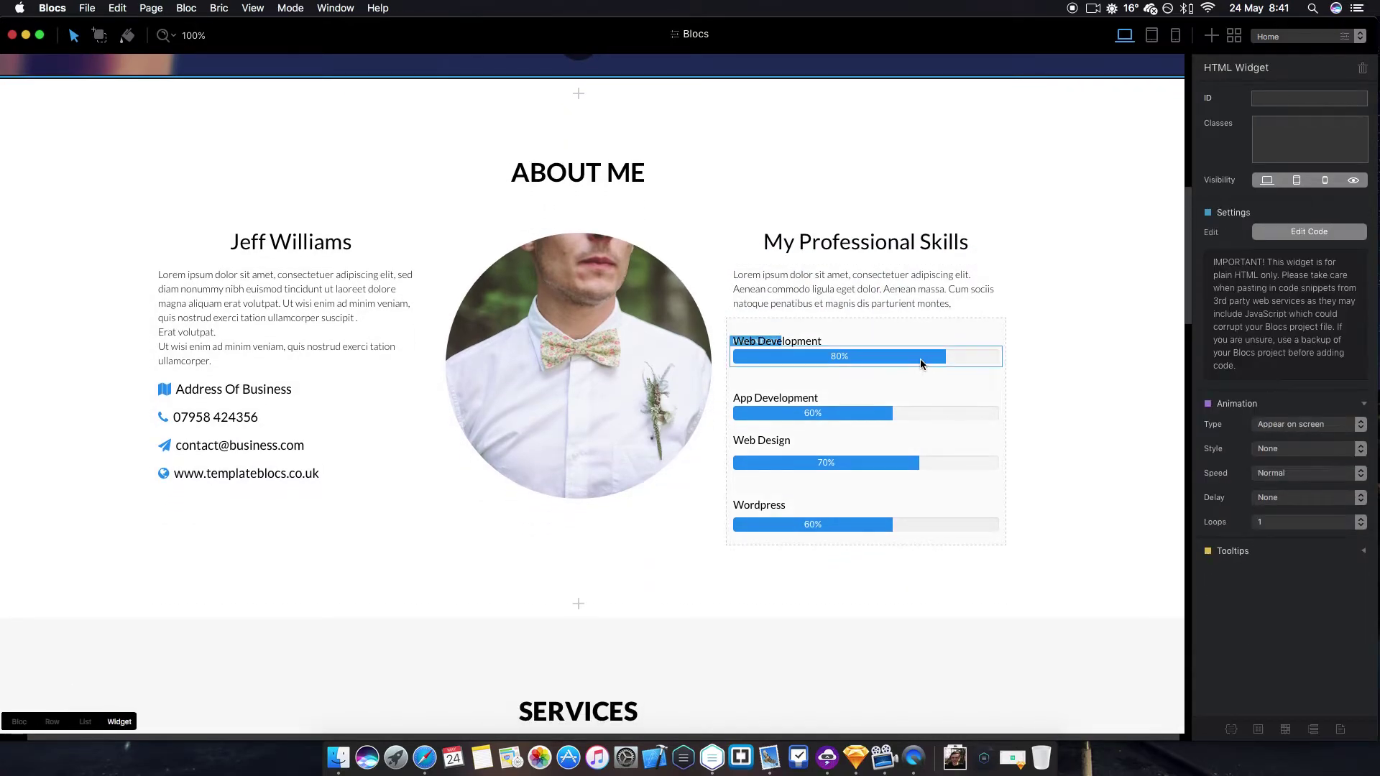
click(1309, 231)
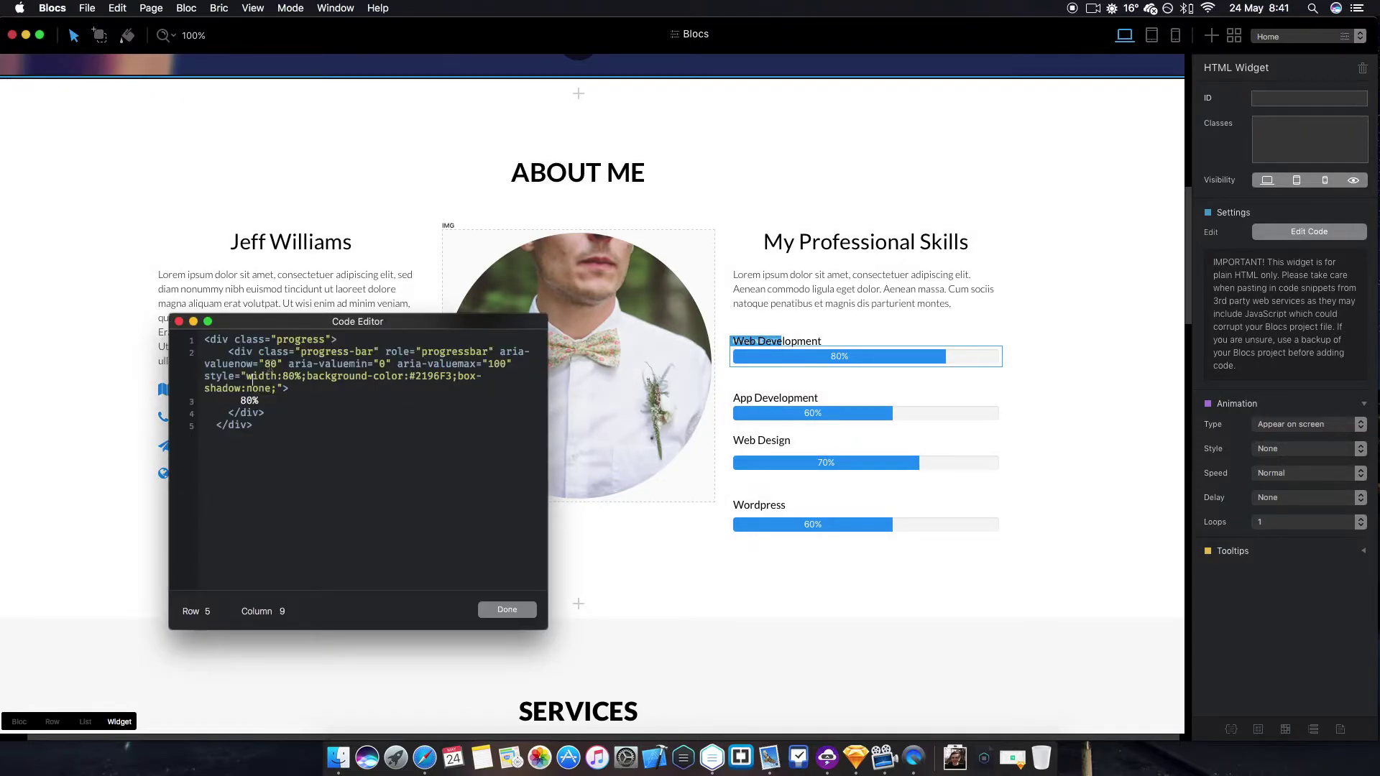
- Change the Web Development bar's aria-valuenow to 90 and its width to 90%
key(BackSpace)
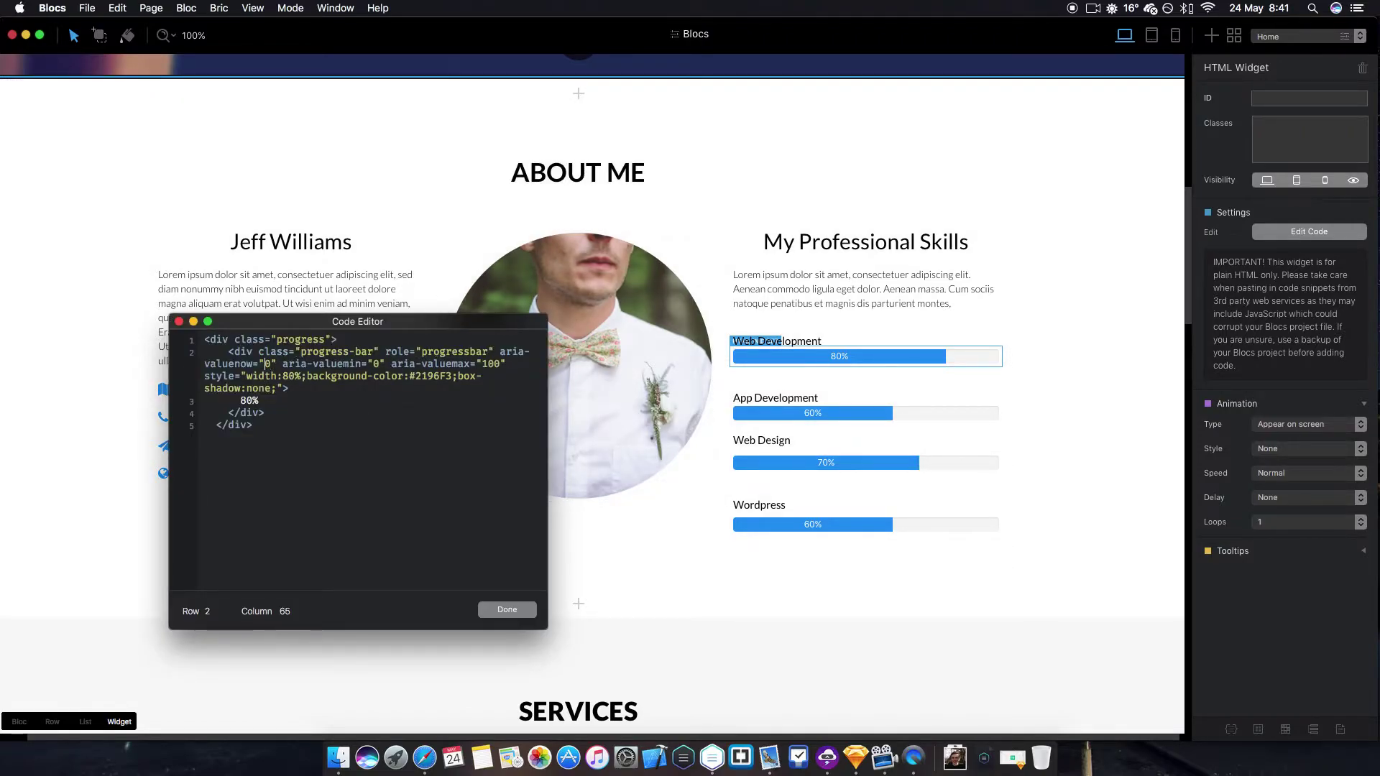
text(9)
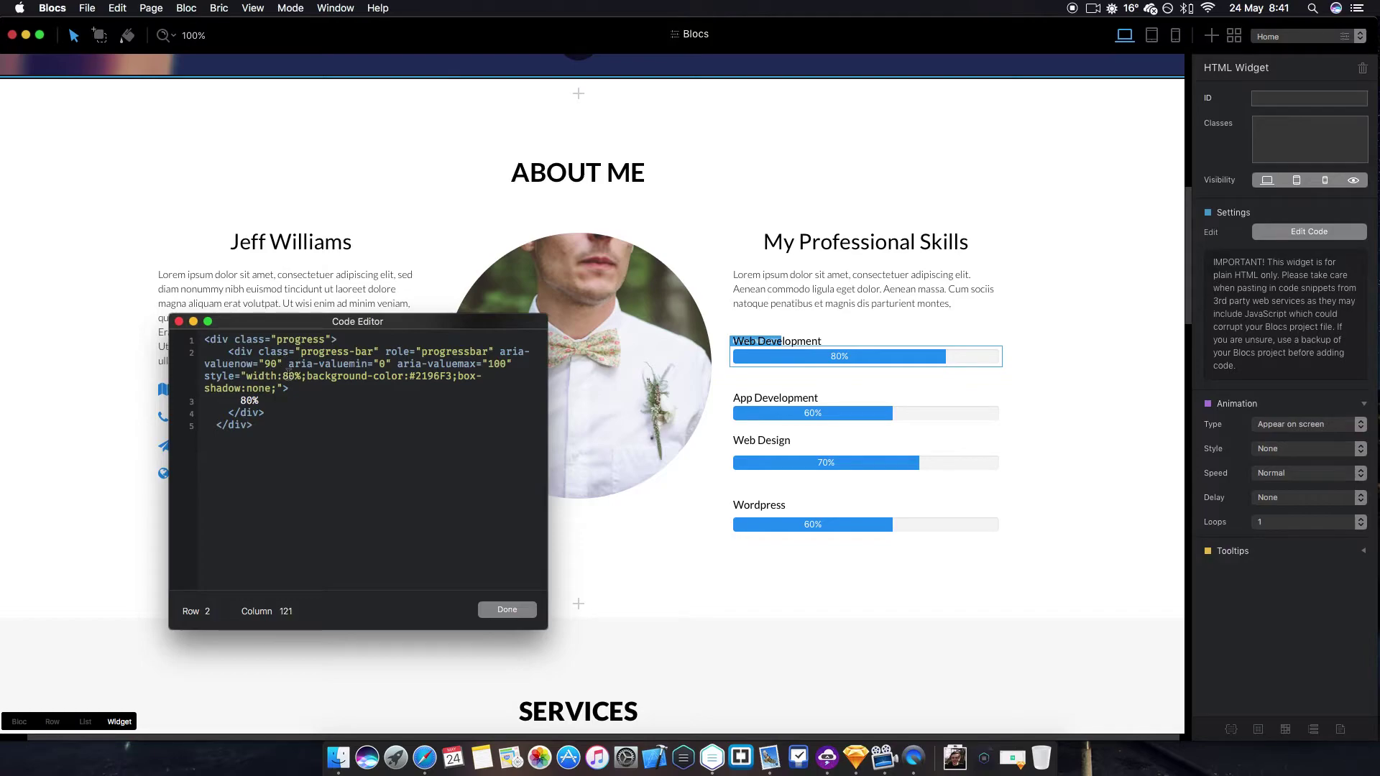
click(288, 376)
key(BackSpace)
text(9)
- Set the bar's width back to 80%, close the code editor, and select the About Me bloc
key(BackSpace)
text(8)
click(505, 609)
click(1008, 397)
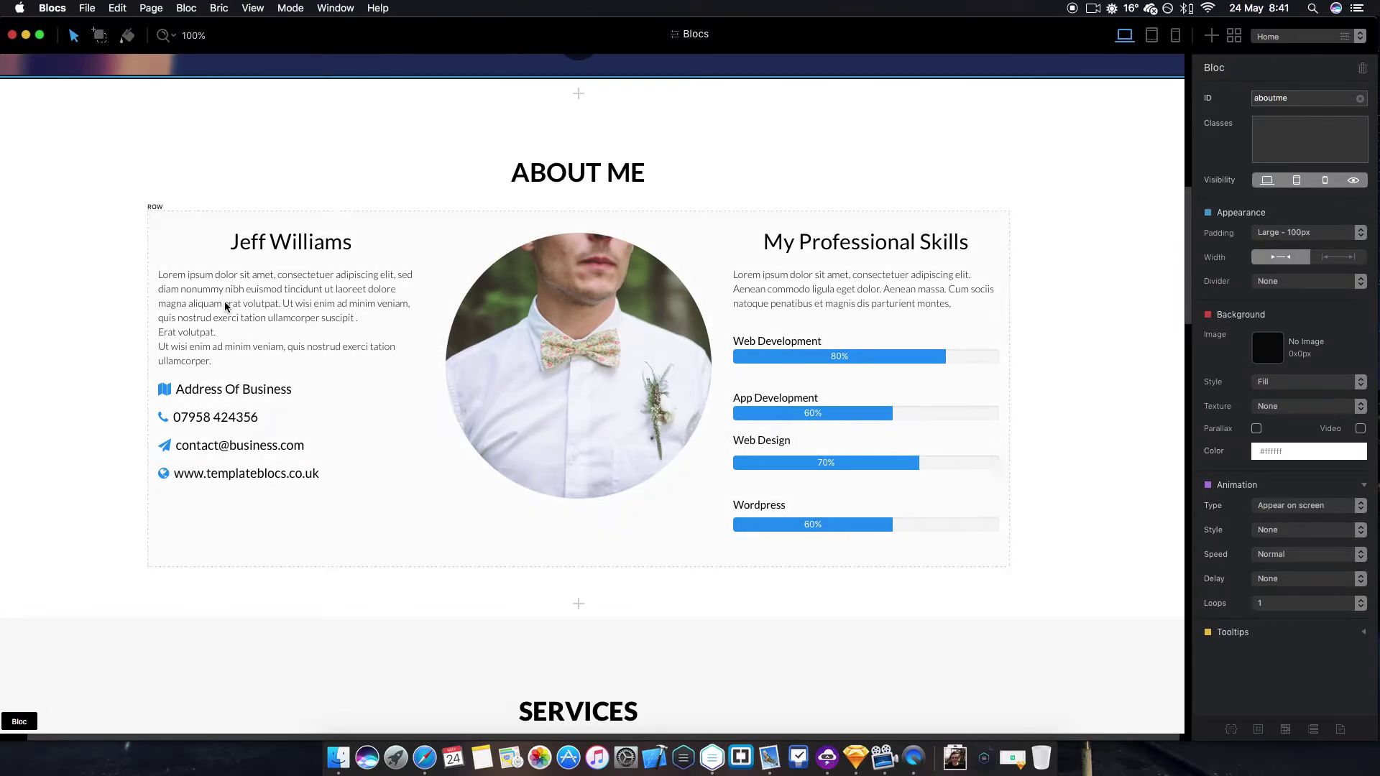
- Inspect the Retina Ready heading, its eye icon, then the whole Services section
scroll(129, 224, down, 3)
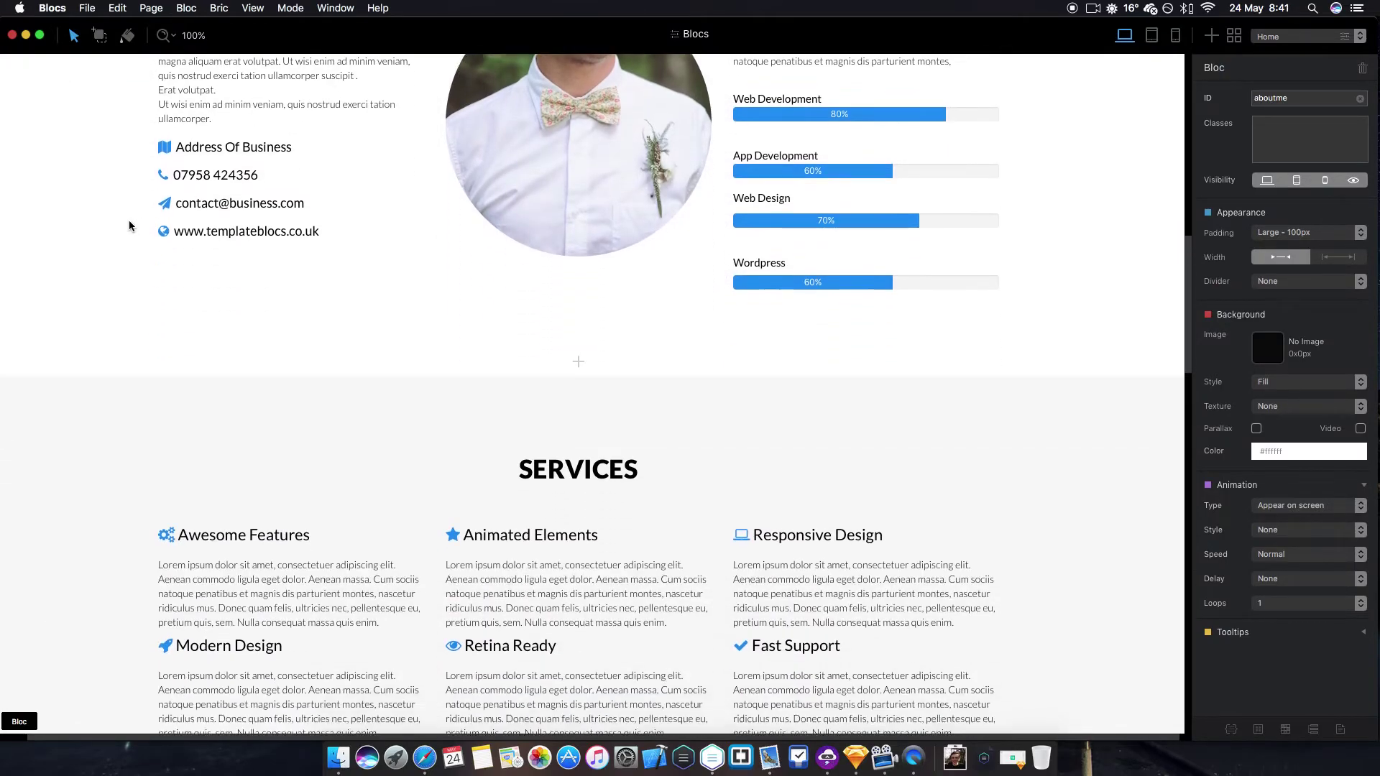
scroll(88, 271, down, 3)
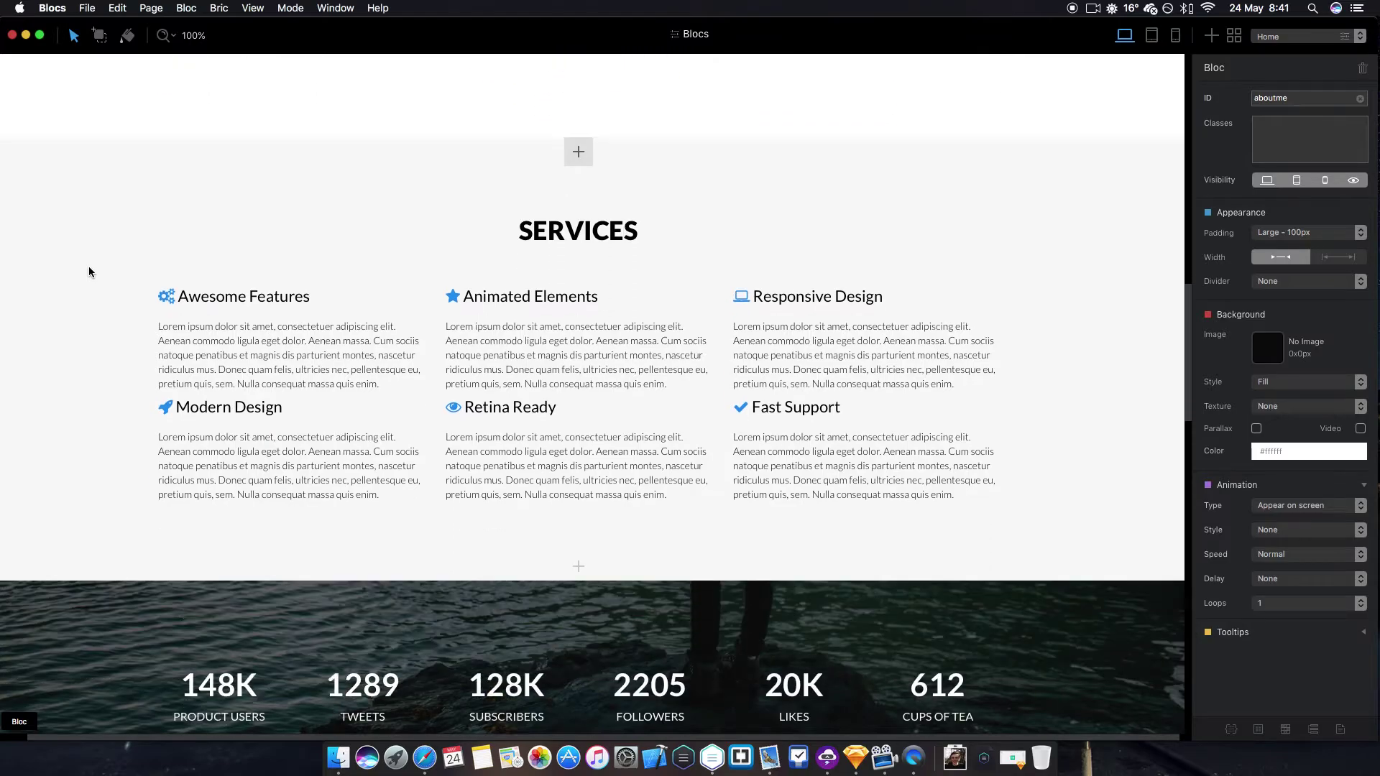
scroll(88, 271, down, 1)
scroll(88, 271, up, 2)
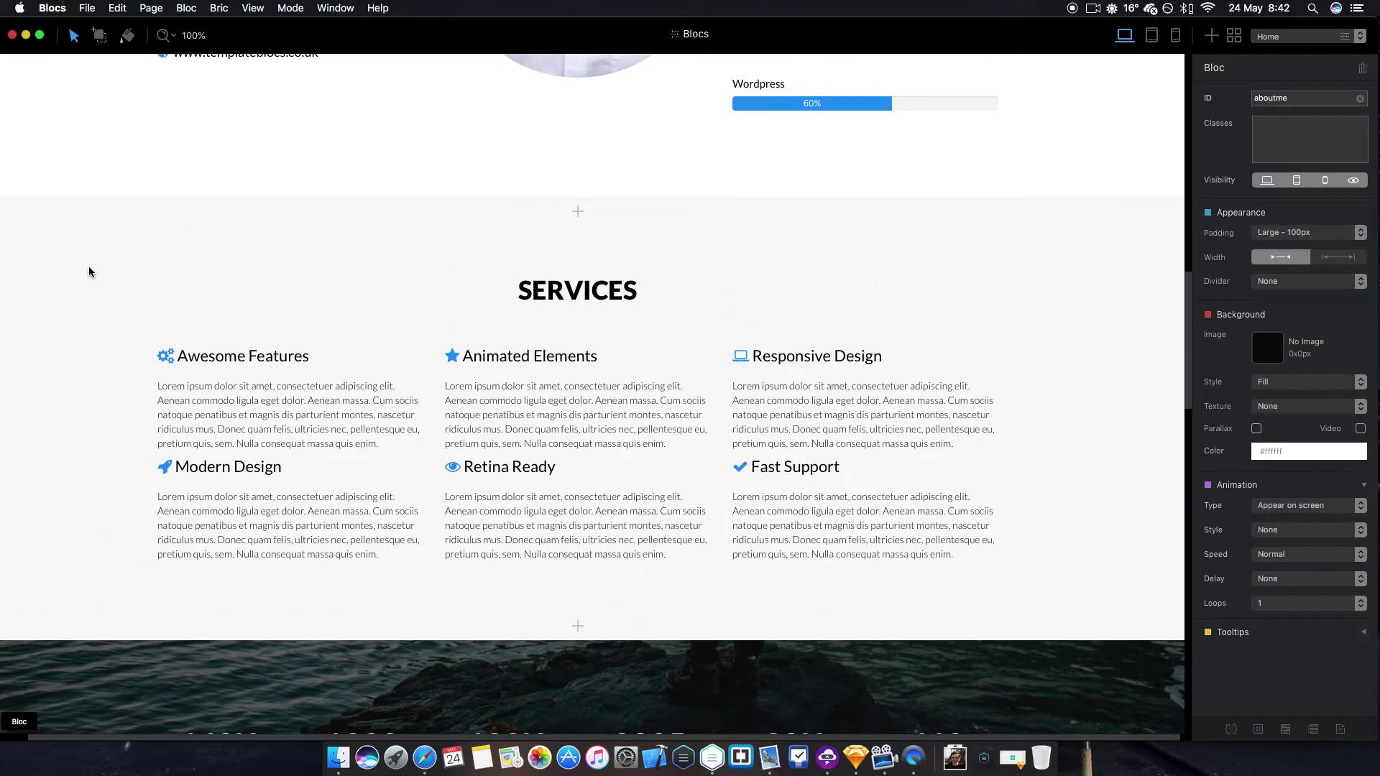
click(449, 467)
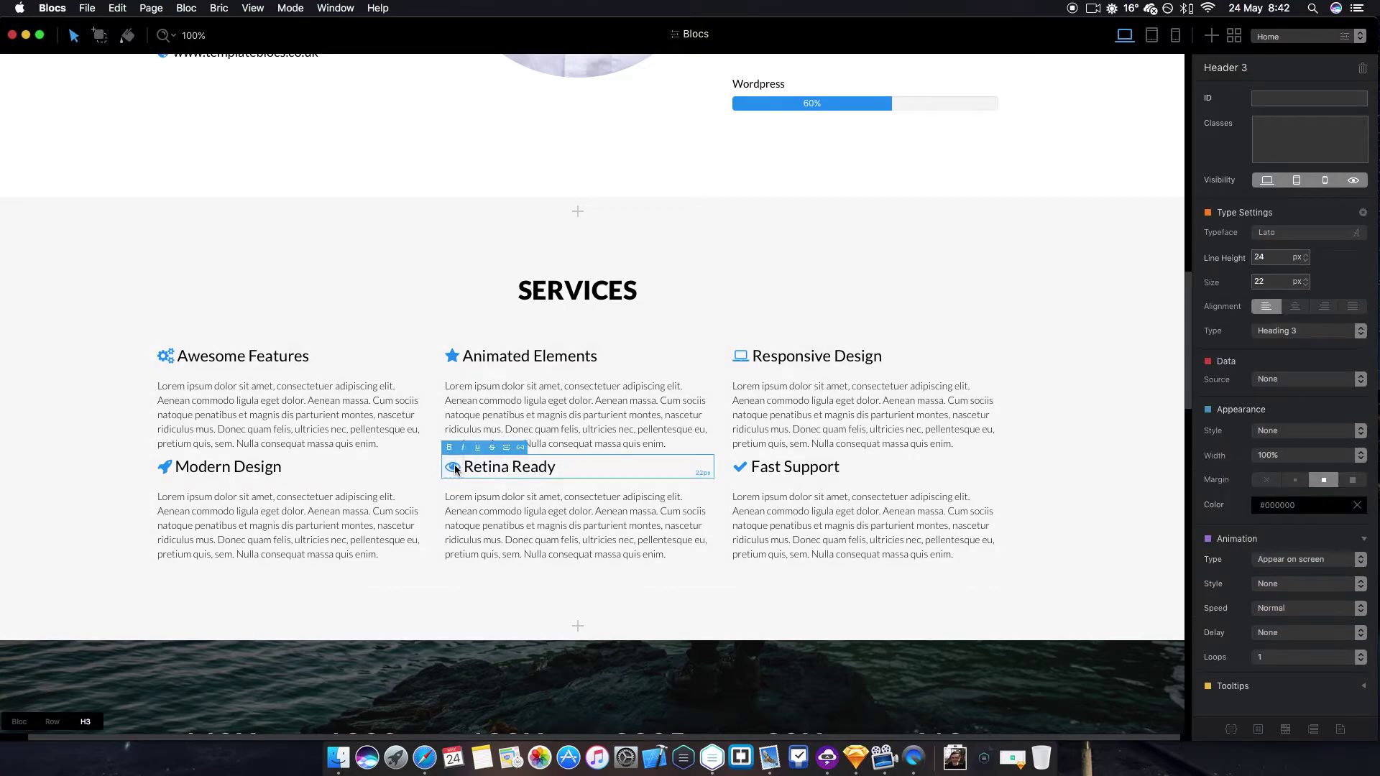
click(450, 471)
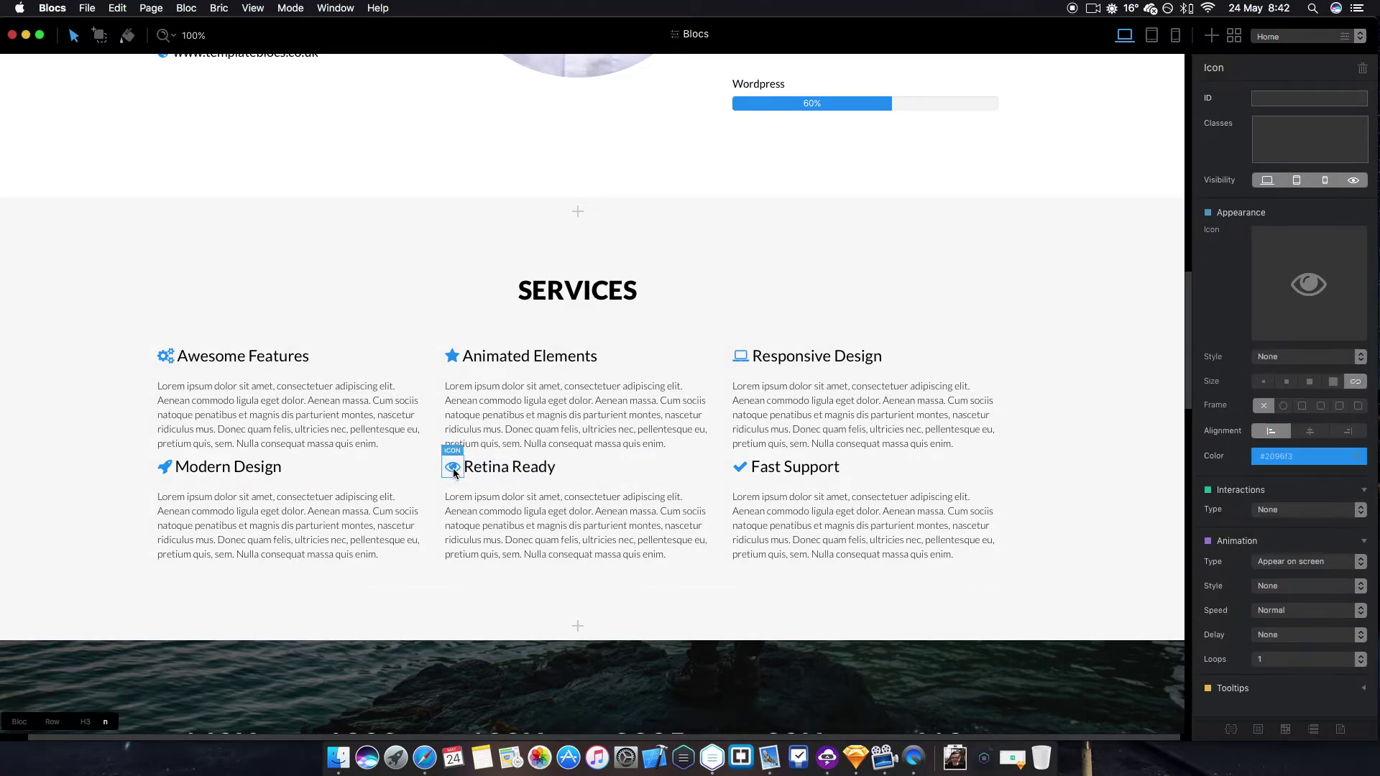
click(1112, 396)
scroll(985, 365, down, 5)
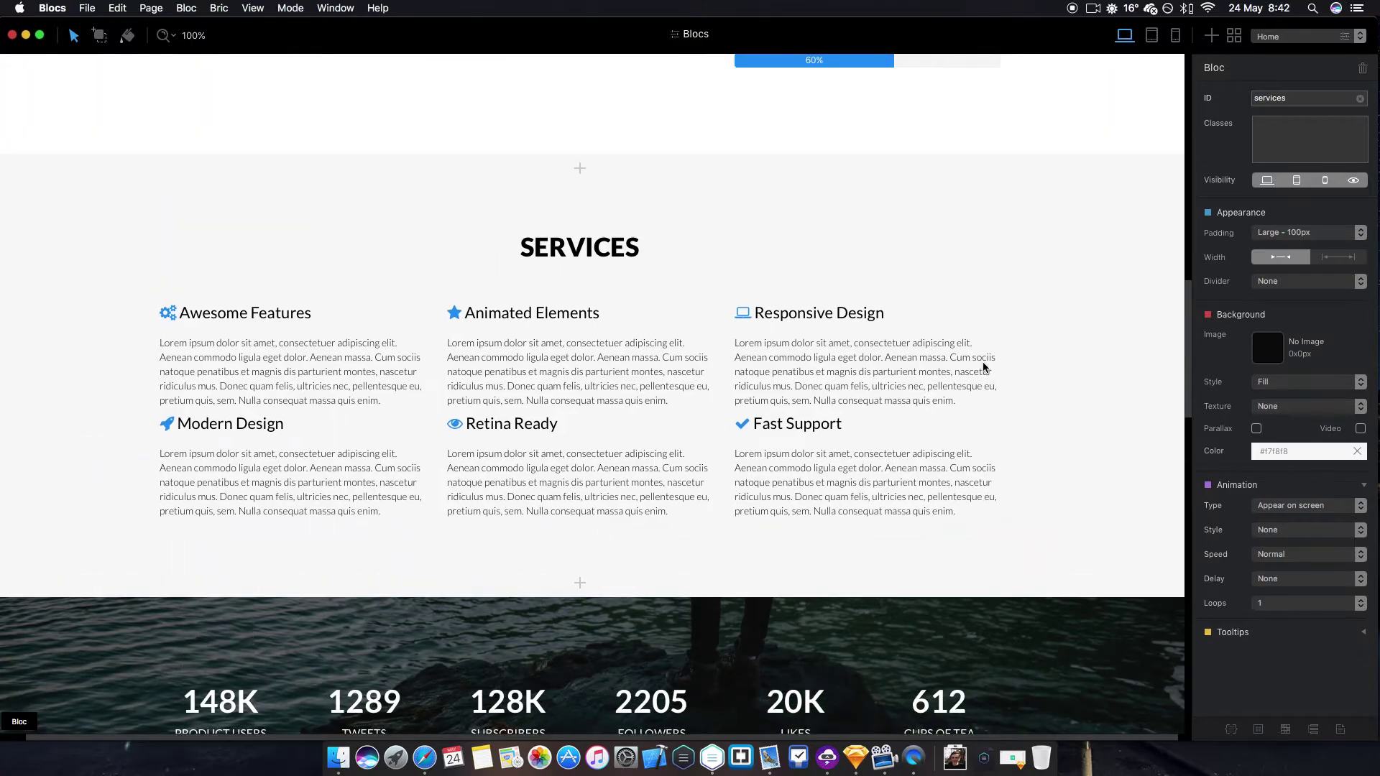
- Show the settings of the photo-backed stats band and the Portfolio section
scroll(739, 391, down, 5)
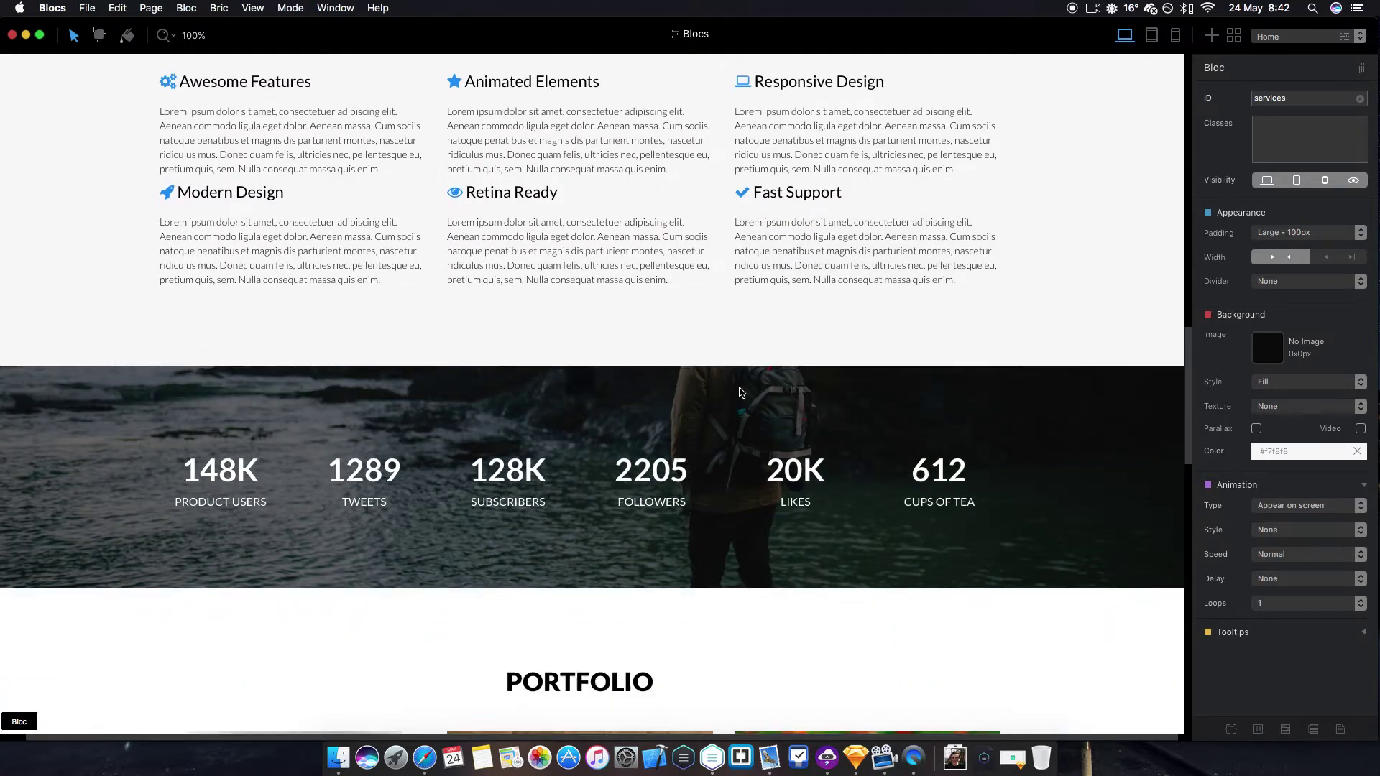
click(1132, 380)
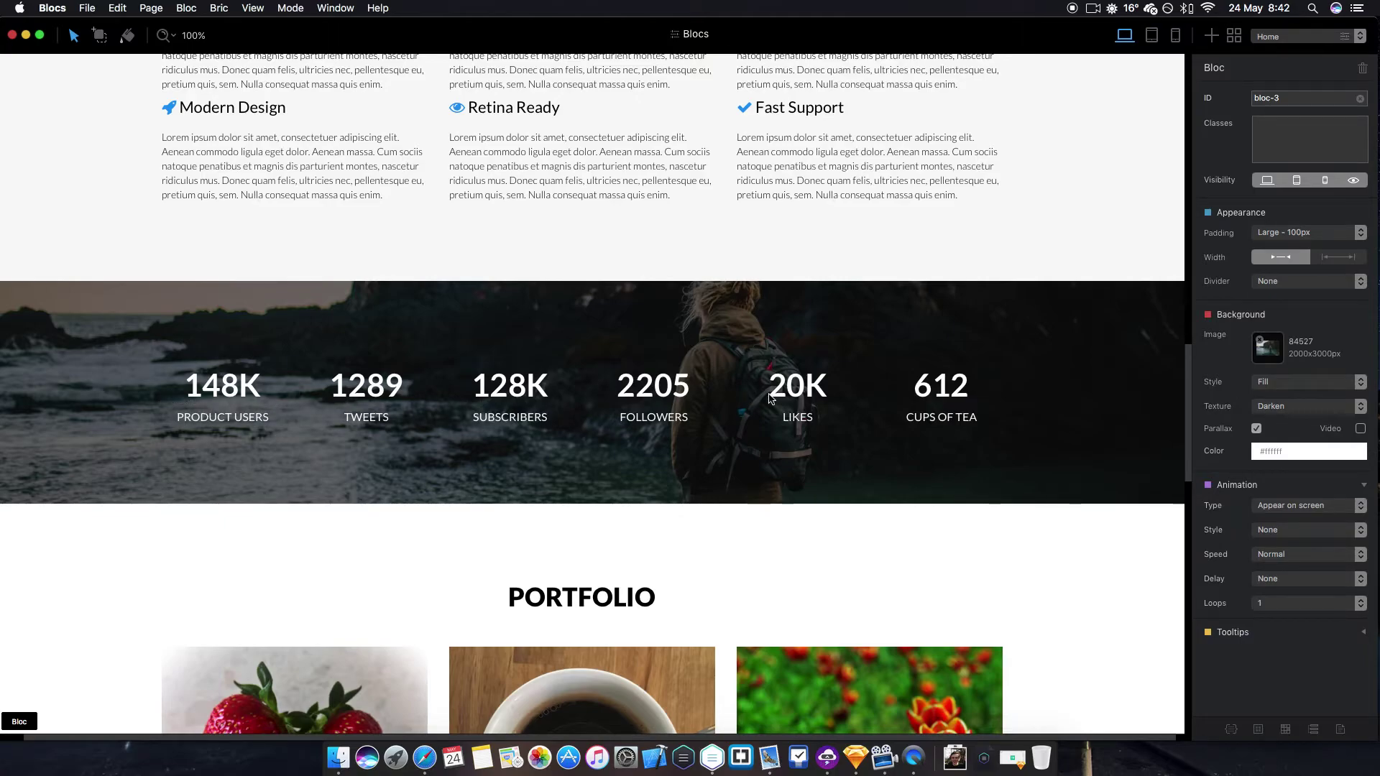
scroll(970, 392, down, 5)
click(1076, 413)
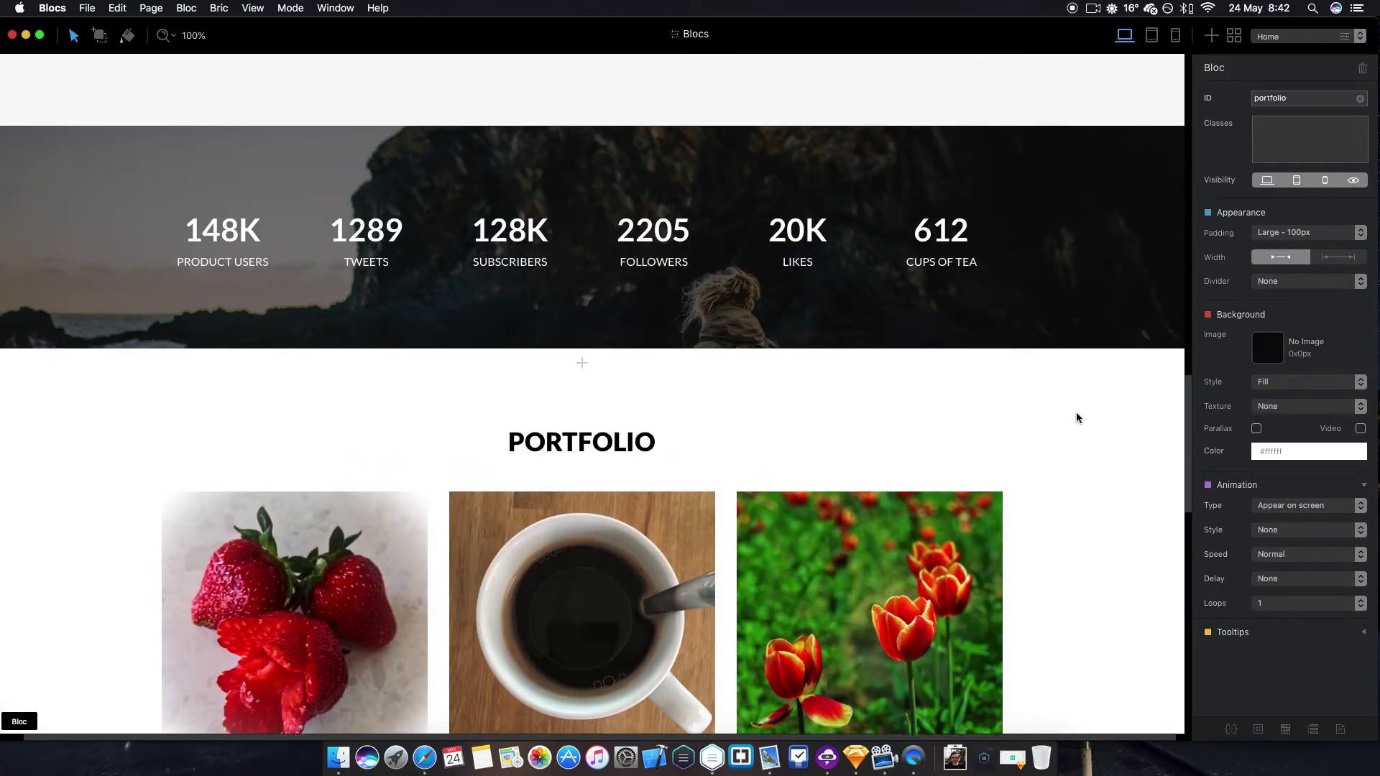
- Inspect the strawberry, coffee, tulip, beach and stool image settings, then the Portfolio section
scroll(1049, 406, down, 5)
click(302, 259)
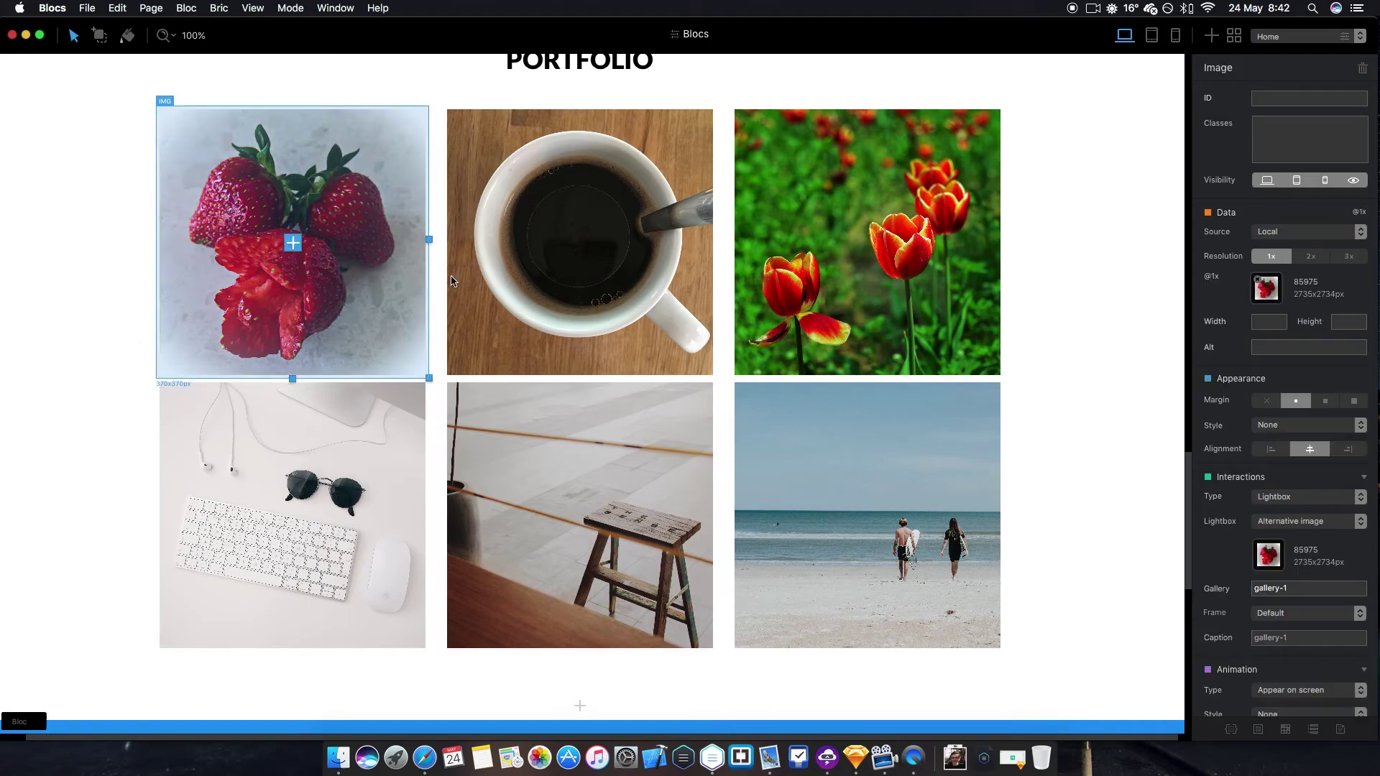
click(622, 278)
click(862, 324)
click(875, 476)
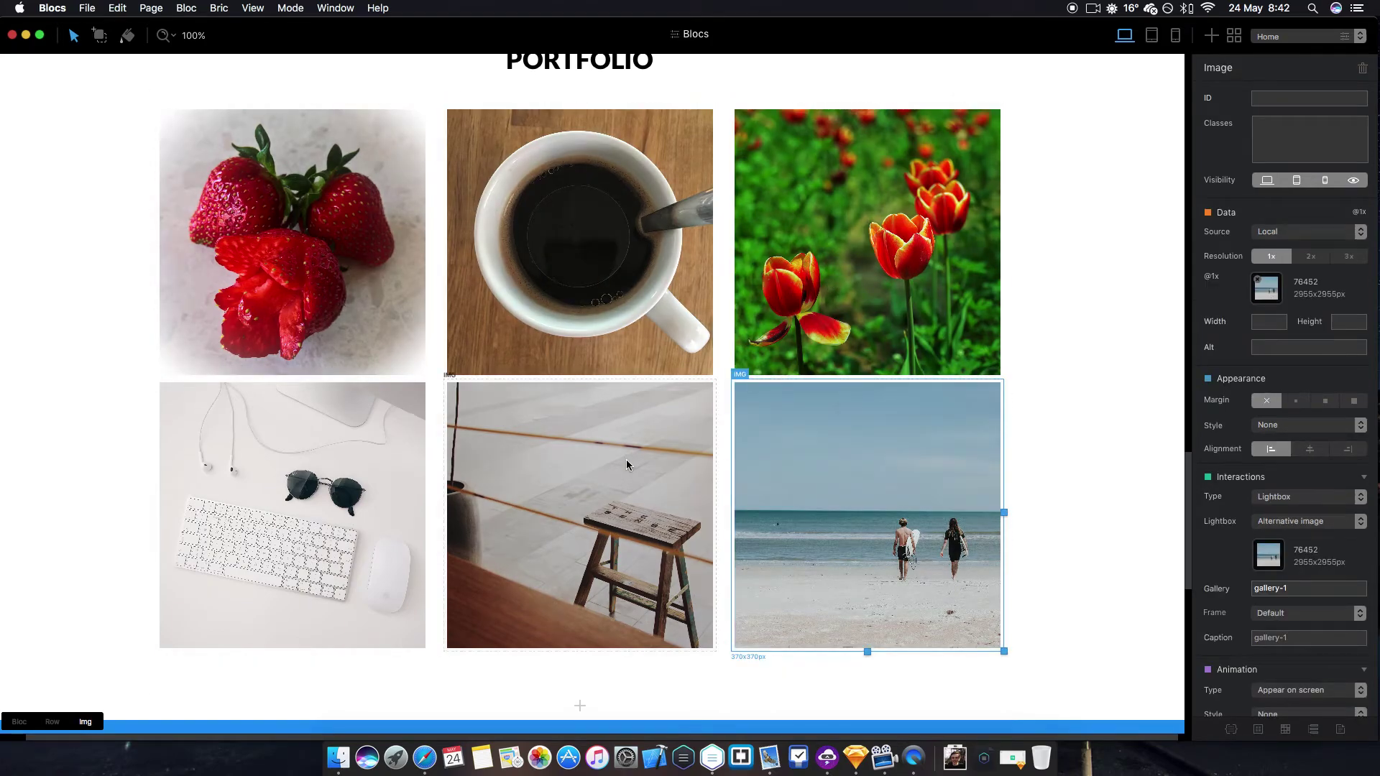
click(627, 459)
click(1106, 407)
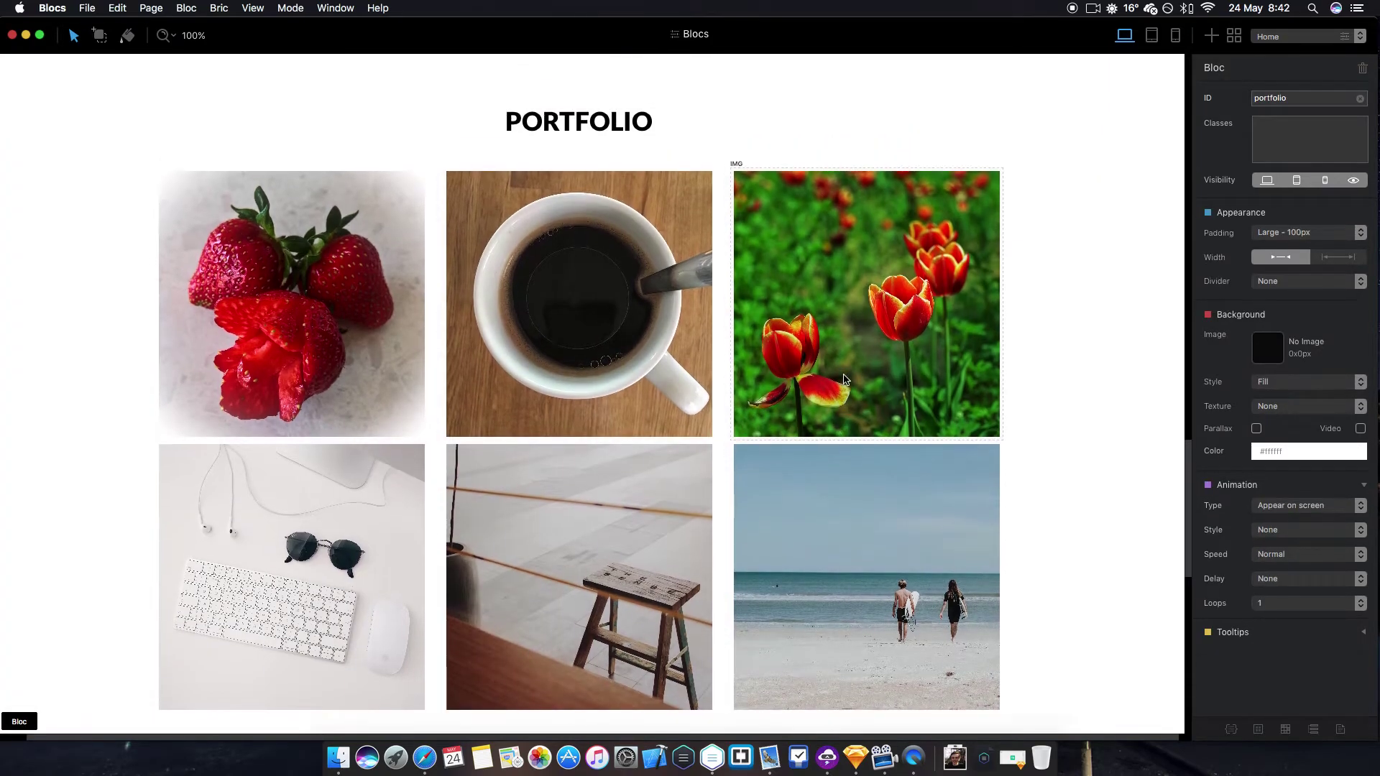
- Show the settings of the blue quote banner and the 'Say Hello To Me' contact bloc
scroll(848, 378, down, 5)
scroll(843, 380, down, 2)
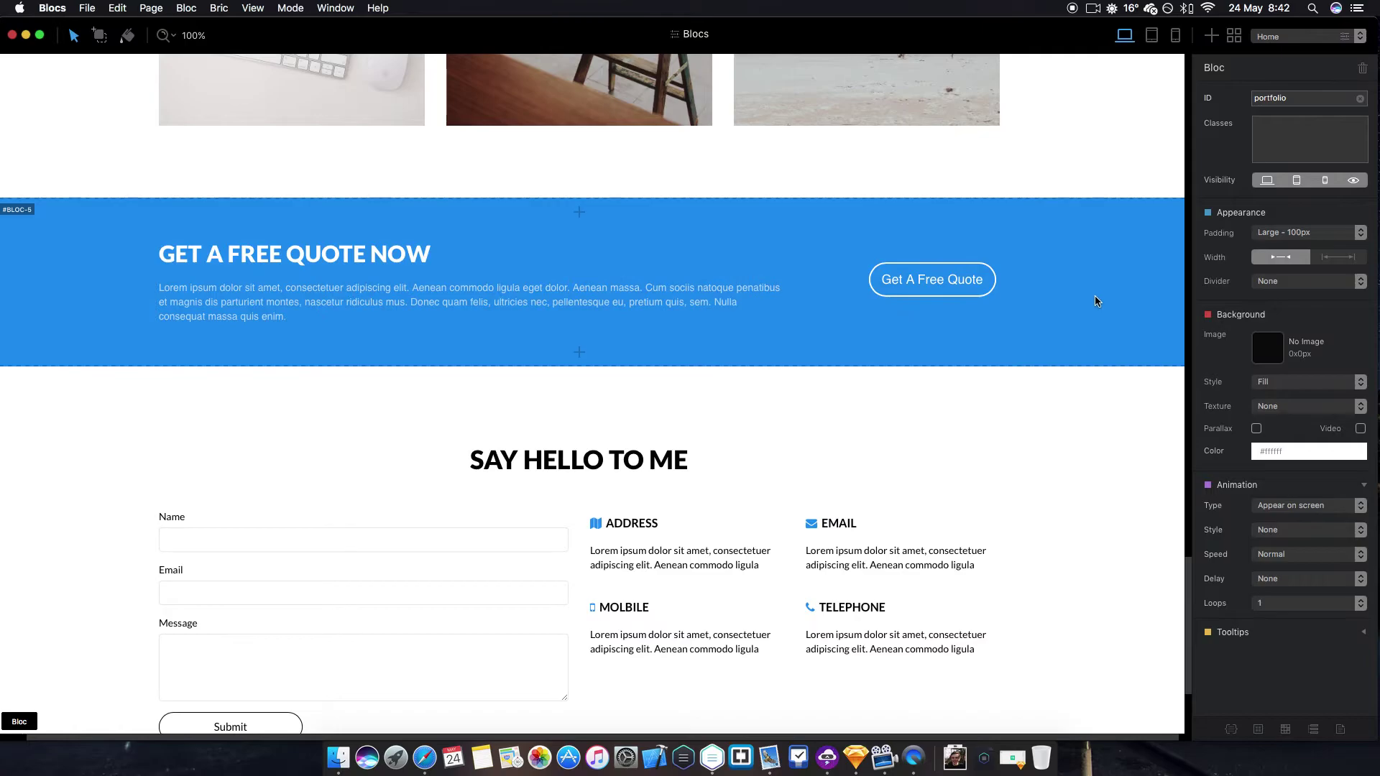
click(1040, 325)
click(1075, 439)
scroll(1036, 426, down, 2)
scroll(826, 579, down, 1)
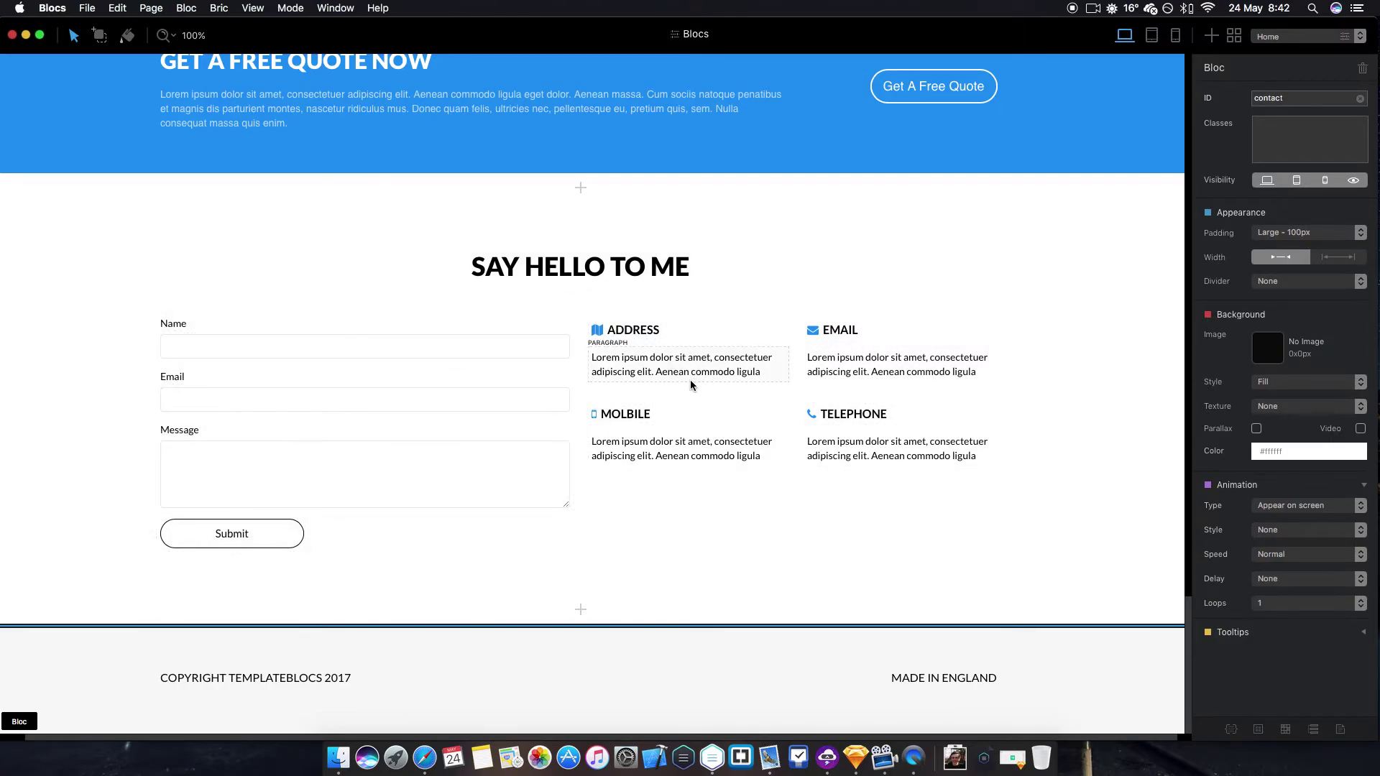
scroll(102, 397, up, 1)
scroll(102, 396, up, 20)
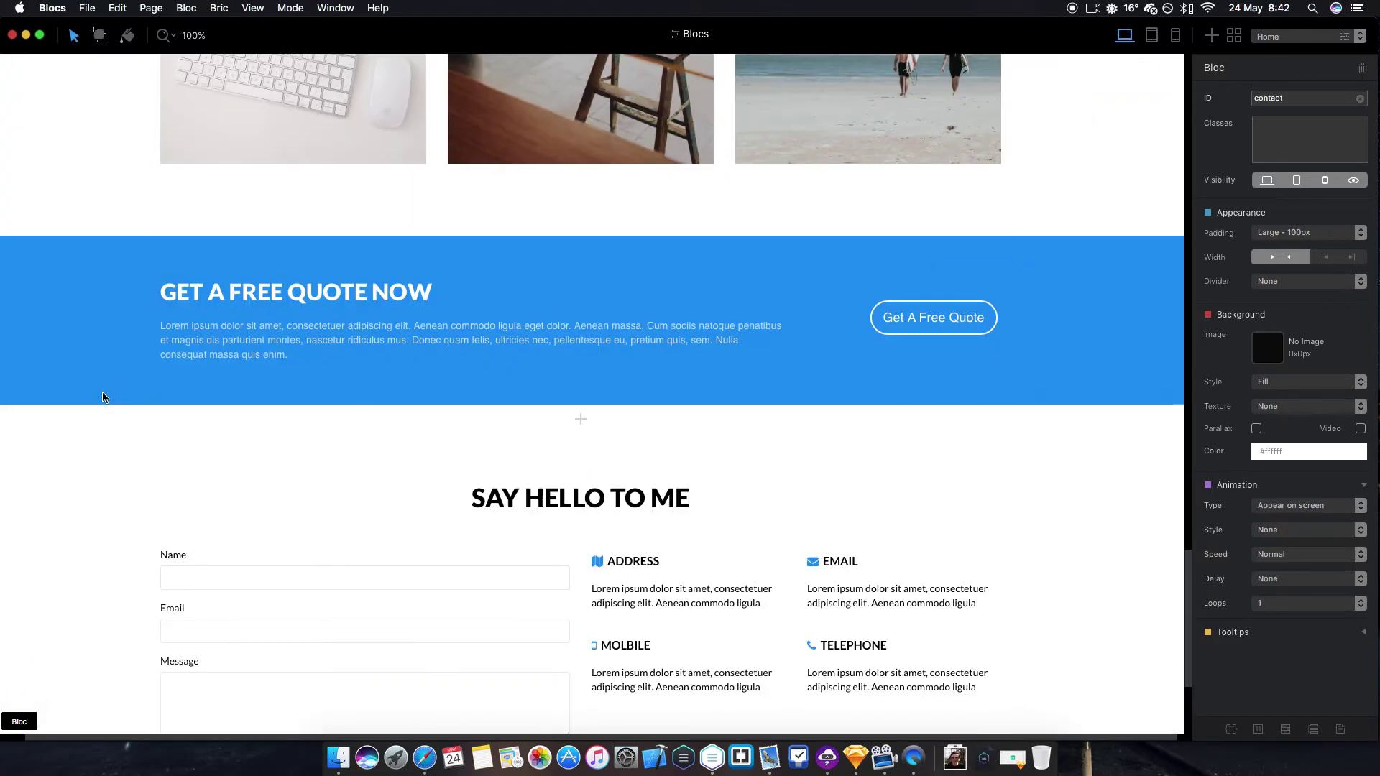
scroll(102, 398, up, 10)
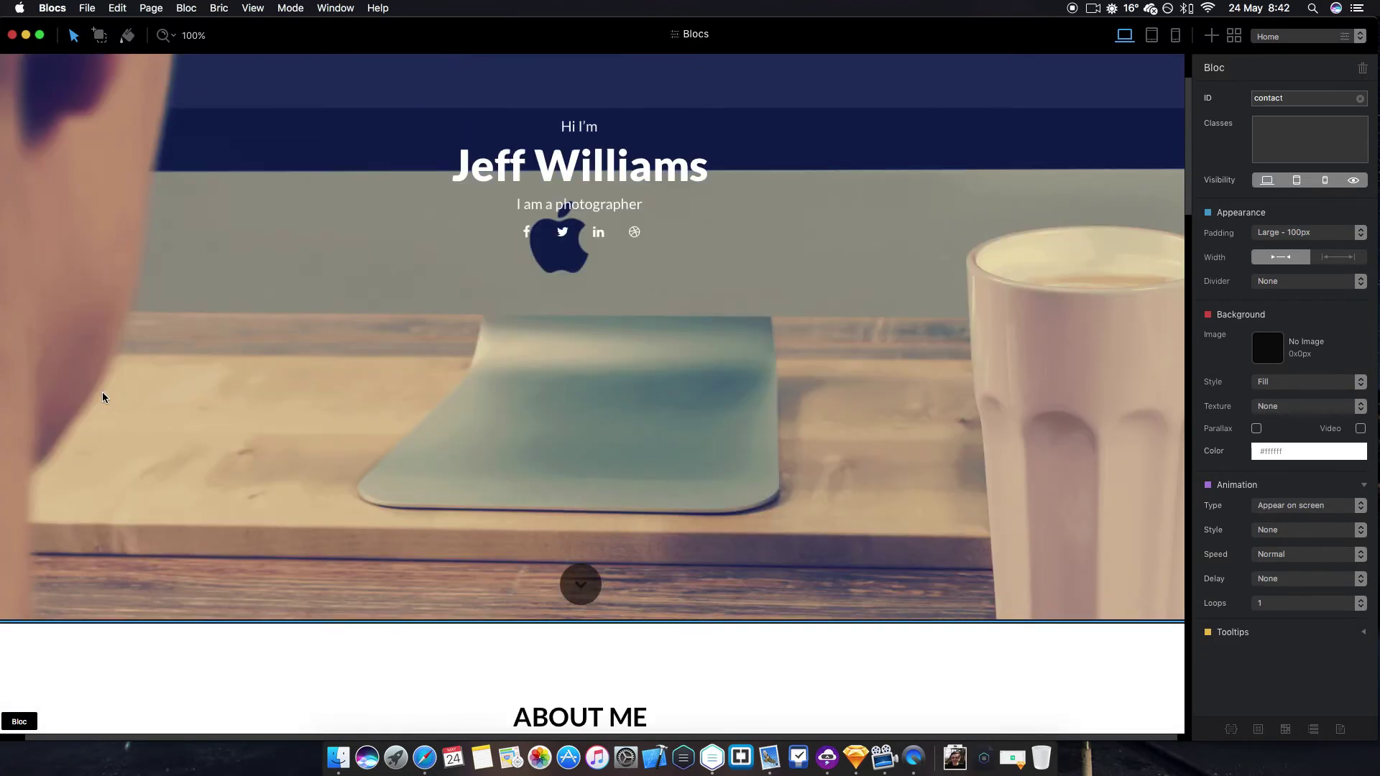
scroll(102, 397, down, 10)
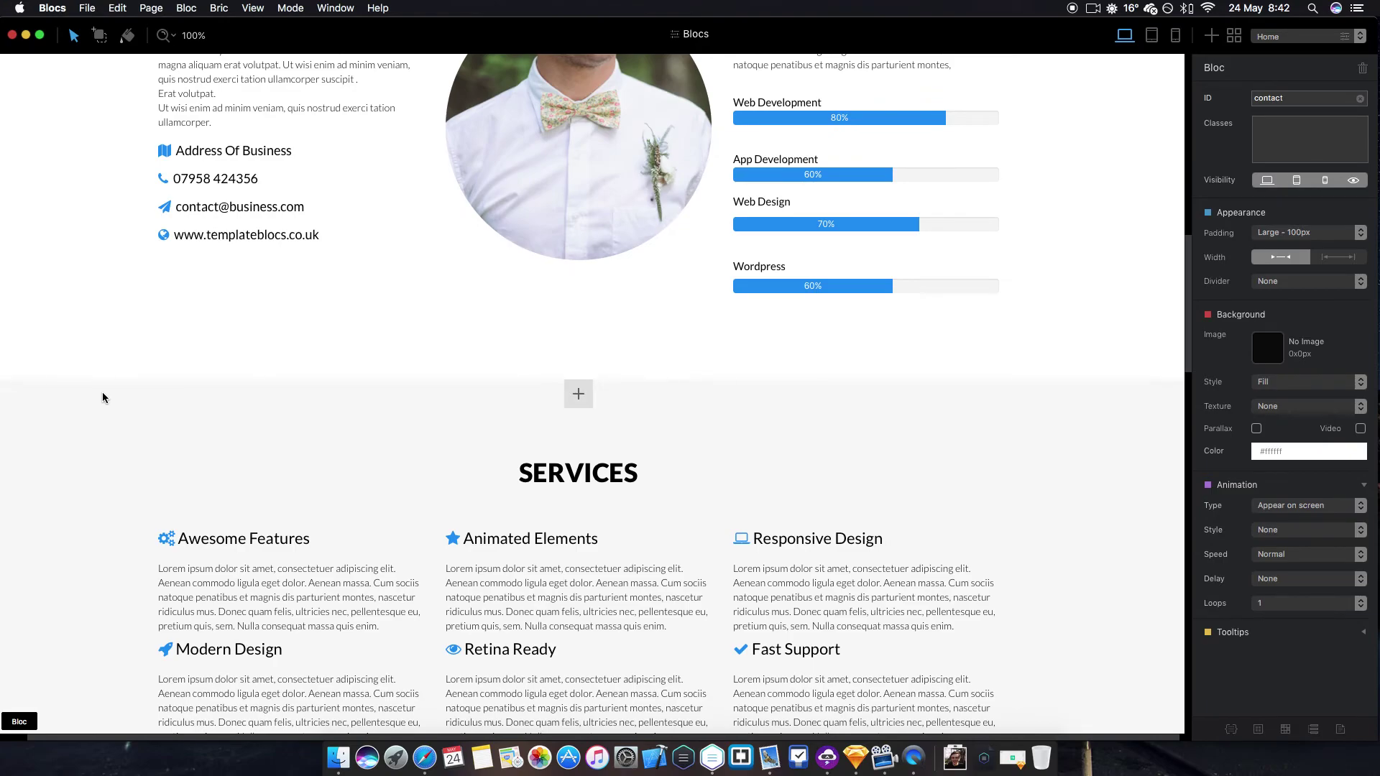
scroll(102, 397, up, 3)
scroll(102, 397, up, 3)
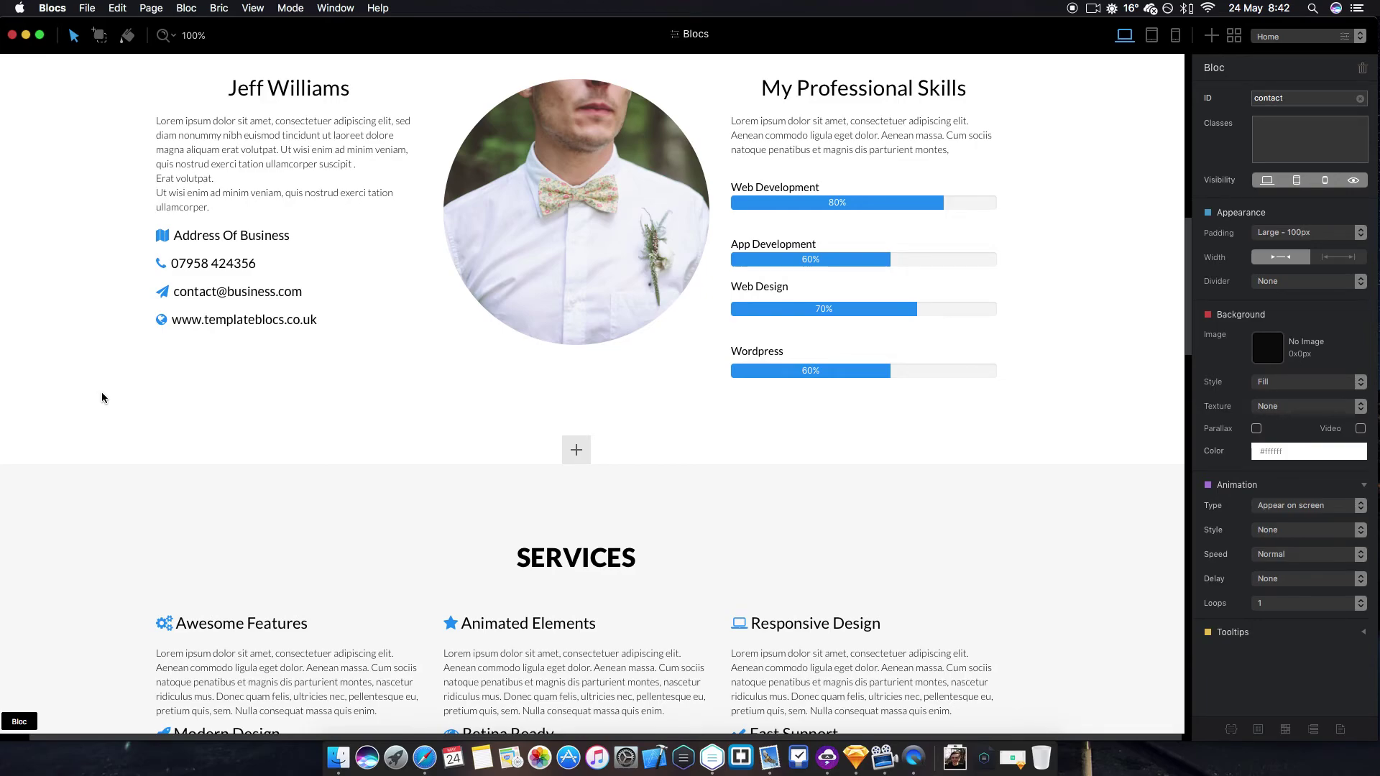
scroll(102, 395, down, 10)
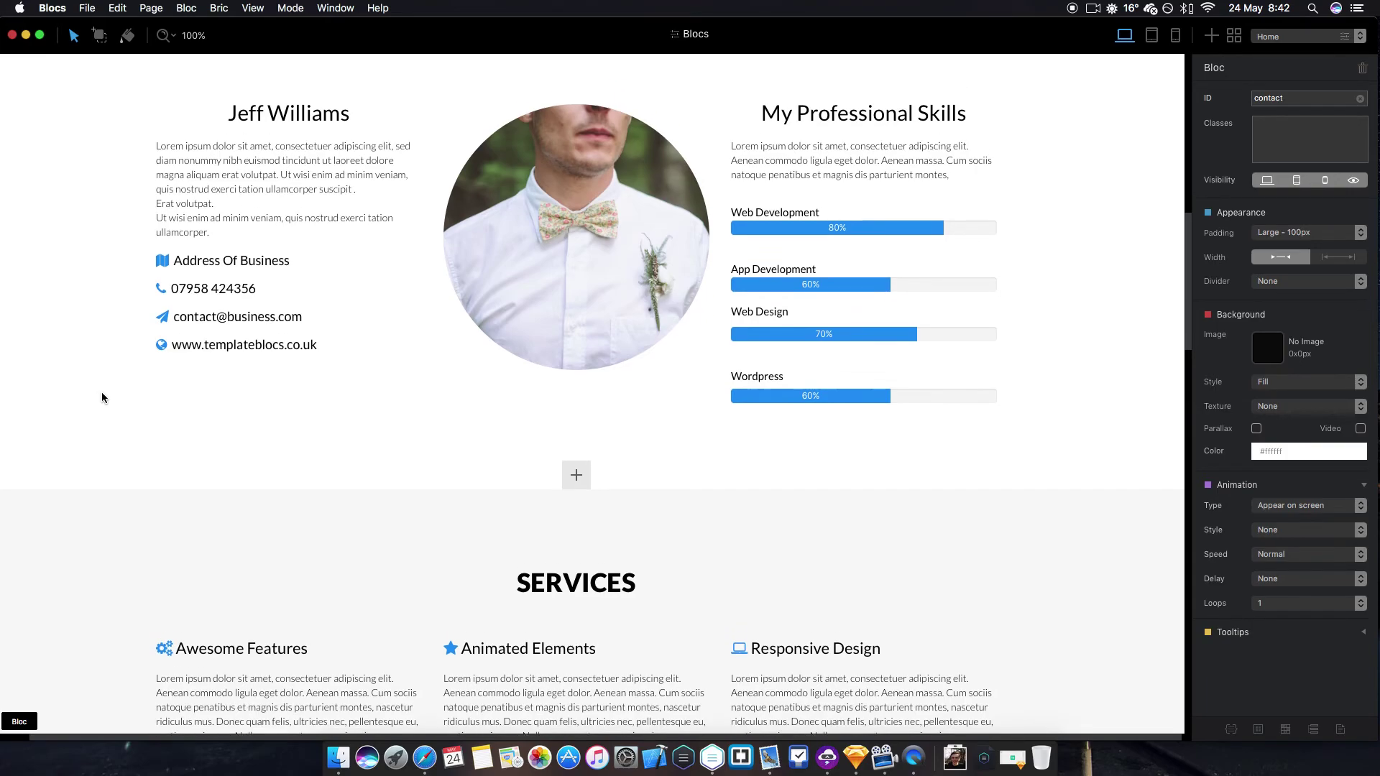
scroll(102, 398, down, 5)
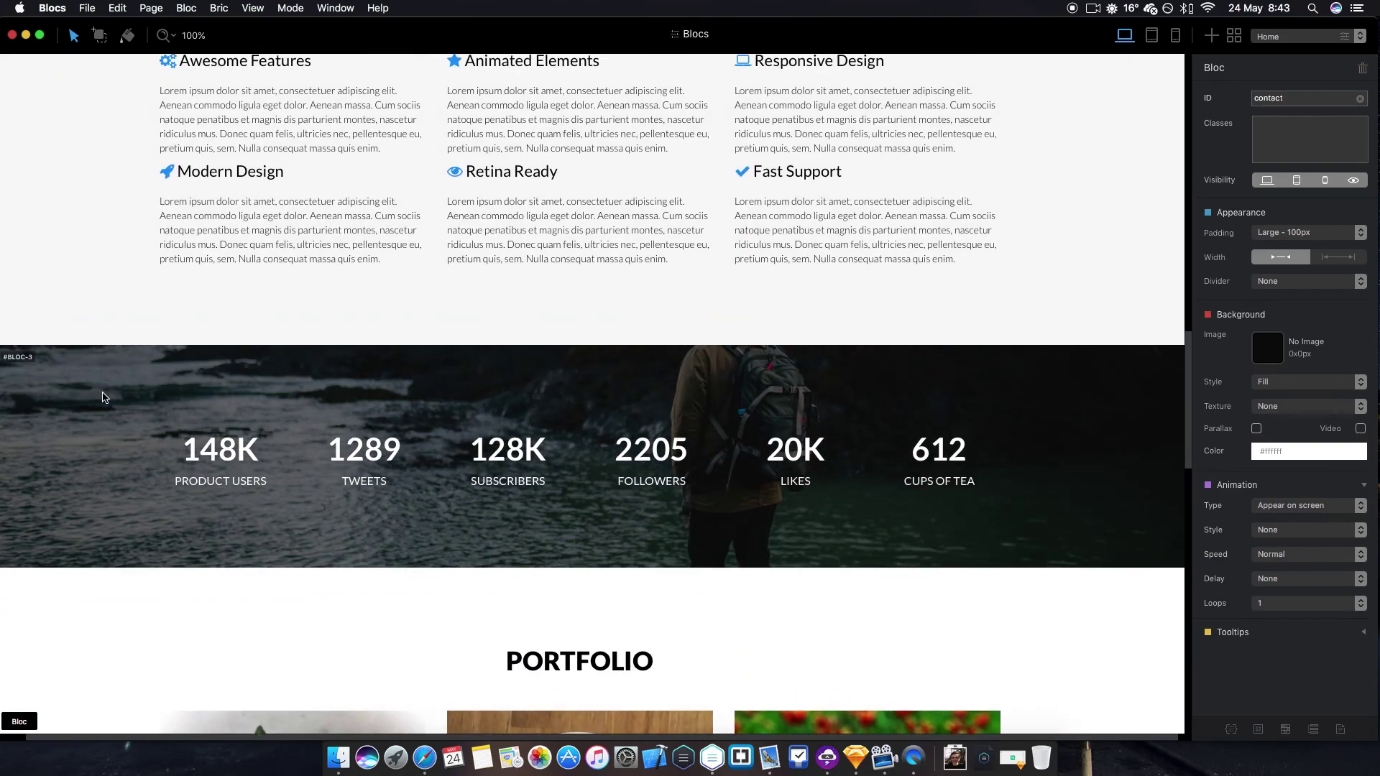
scroll(102, 398, up, 15)
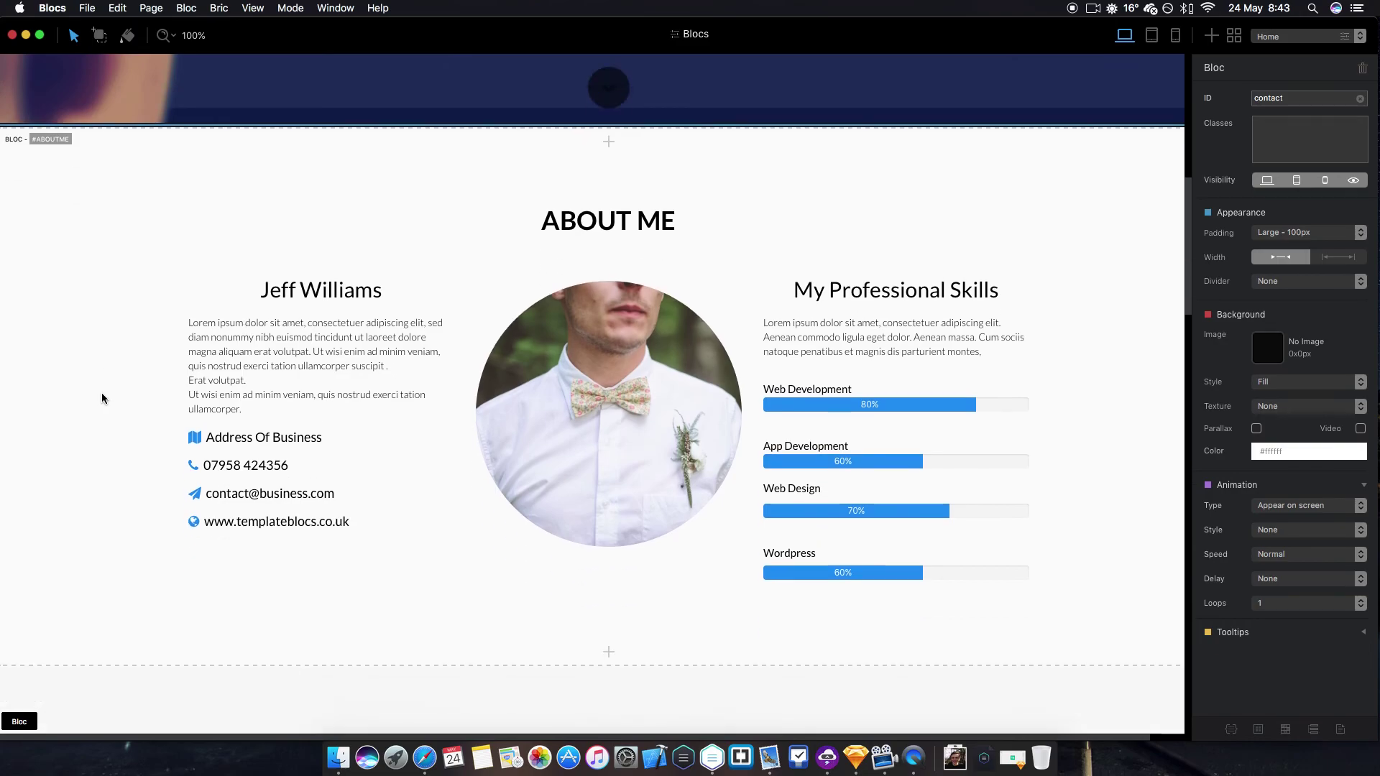
scroll(101, 397, down, 15)
scroll(101, 398, down, 15)
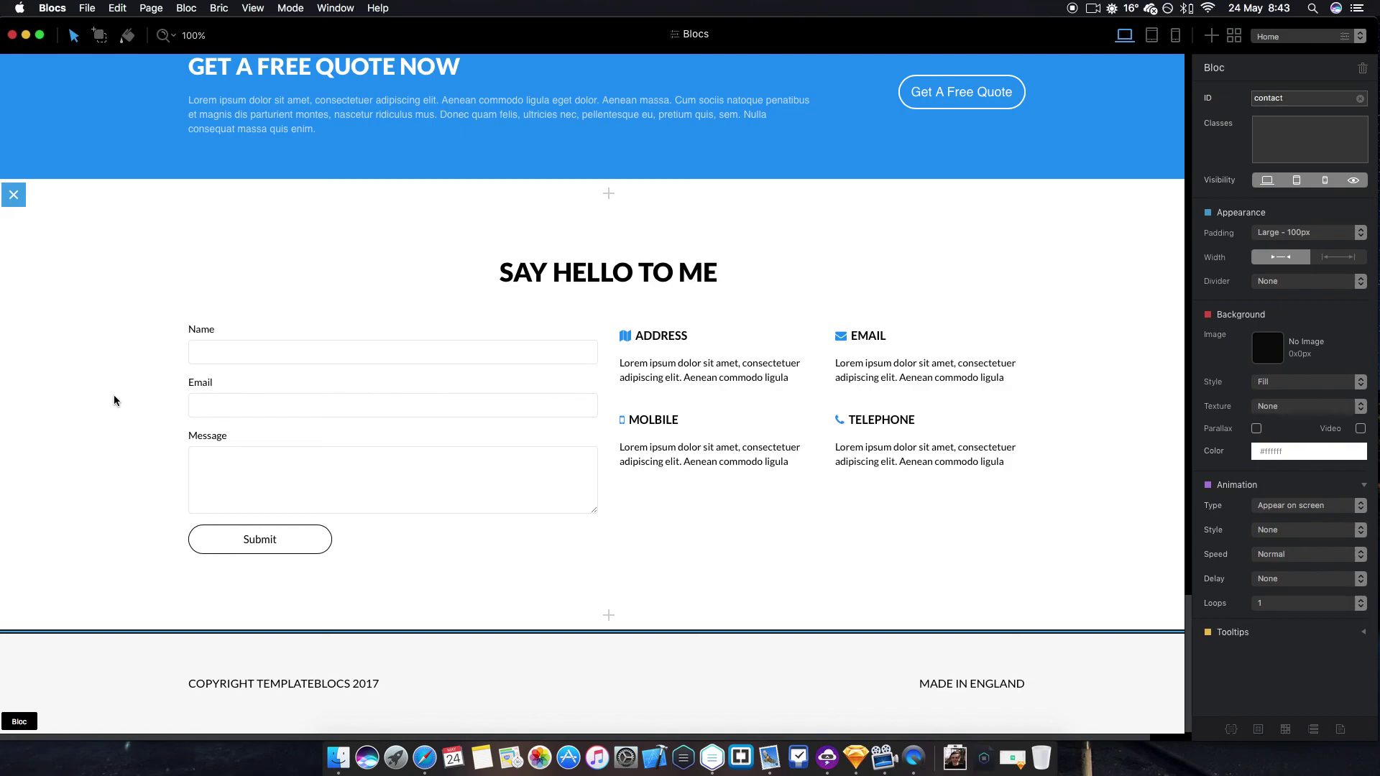
scroll(115, 398, up, 1)
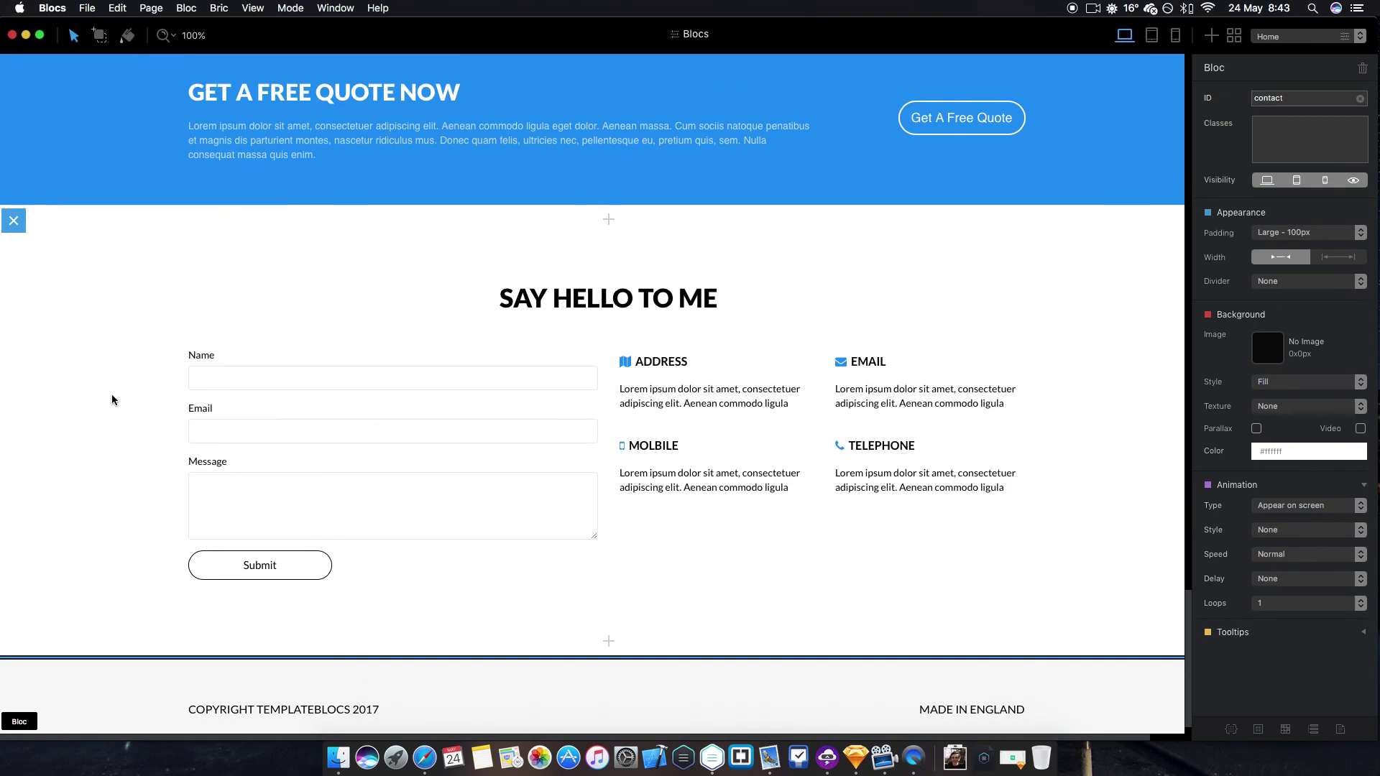